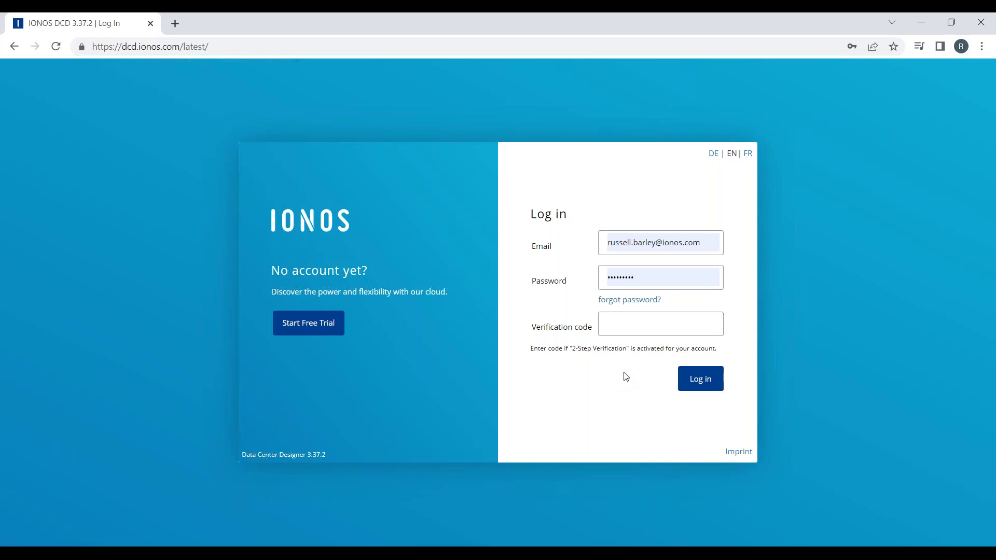
- Submit the filled-in login credentials to reach the dashboard of virtual data centers
{"action": "left_click", "coordinate": [699, 384]}
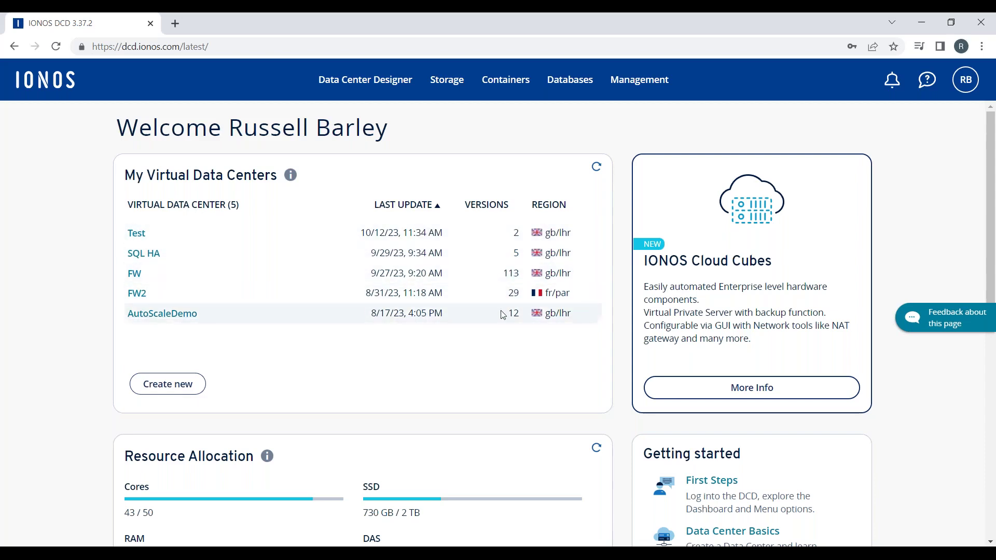
{"action": "scroll", "coordinate": [575, 367], "scroll_direction": "down", "scroll_amount": 2}
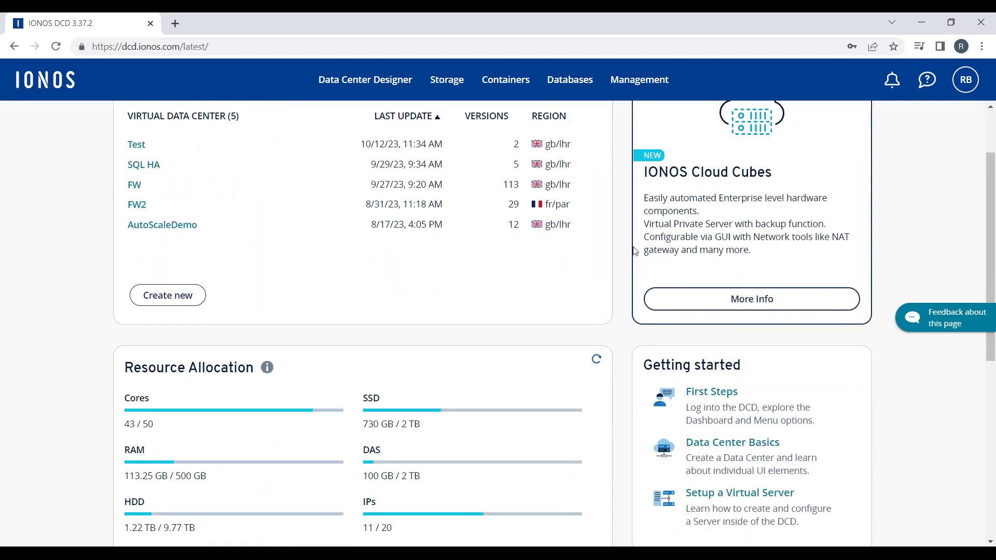
{"action": "scroll", "coordinate": [776, 279], "scroll_direction": "down", "scroll_amount": 1}
{"action": "scroll", "coordinate": [794, 269], "scroll_direction": "up", "scroll_amount": 2}
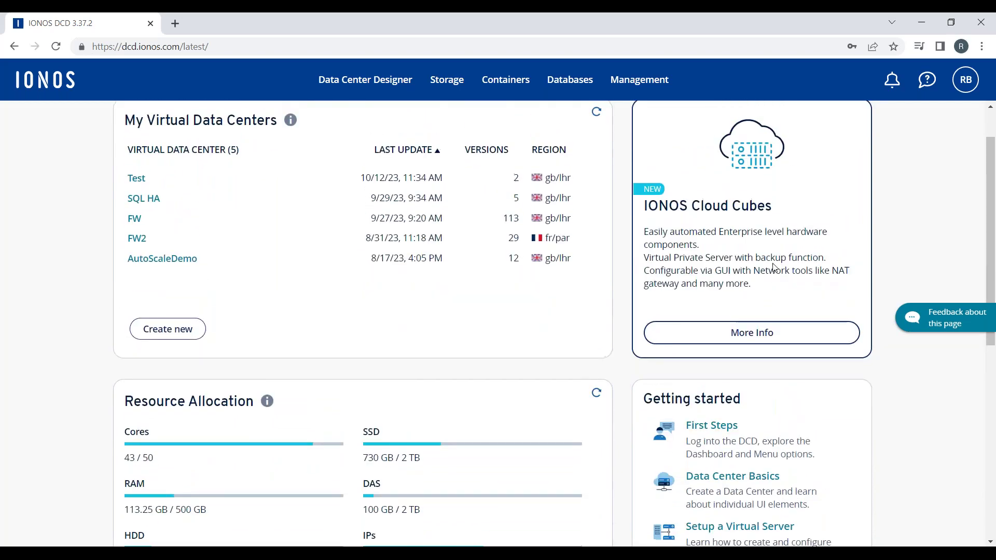
{"action": "scroll", "coordinate": [820, 256], "scroll_direction": "down", "scroll_amount": 1}
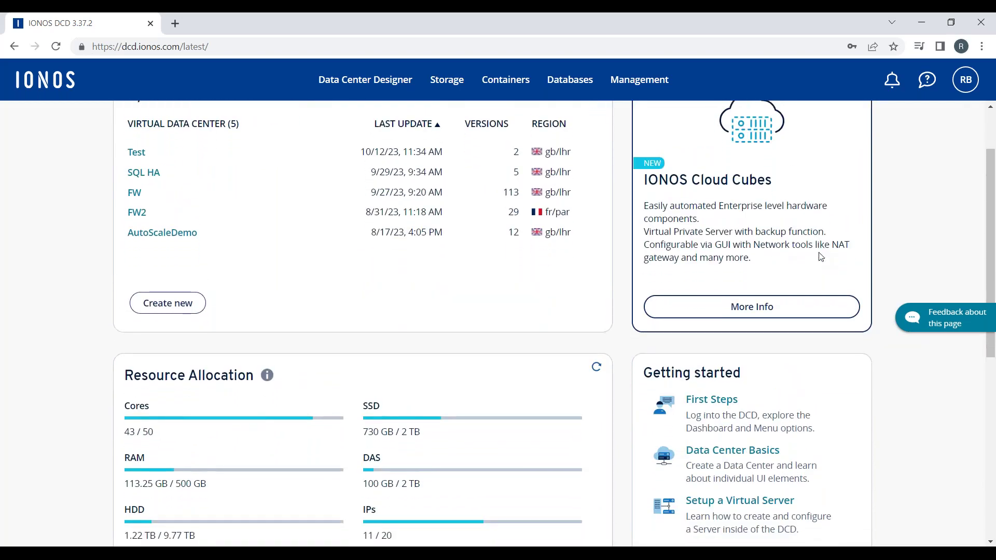
{"action": "scroll", "coordinate": [821, 256], "scroll_direction": "up", "scroll_amount": 1}
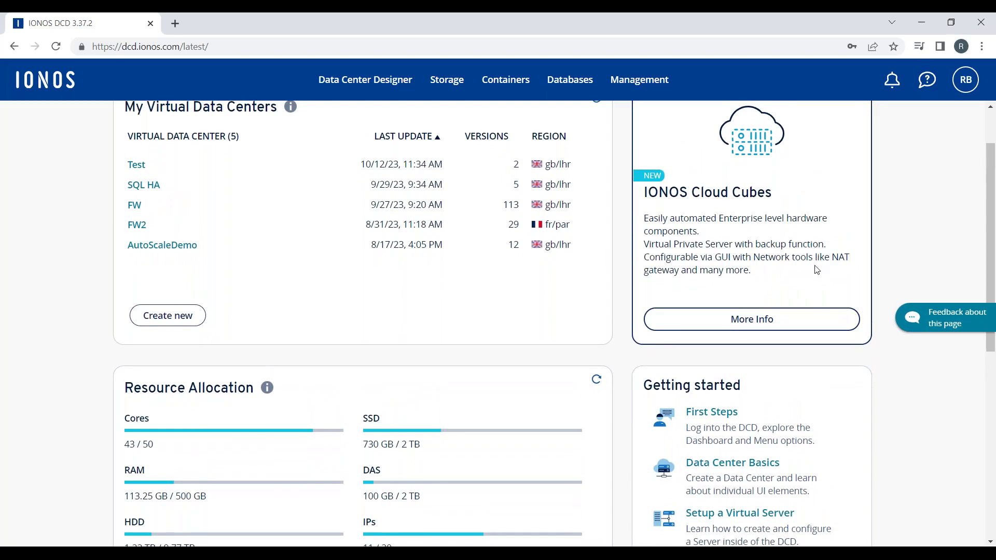
{"action": "scroll", "coordinate": [875, 400], "scroll_direction": "down", "scroll_amount": 3}
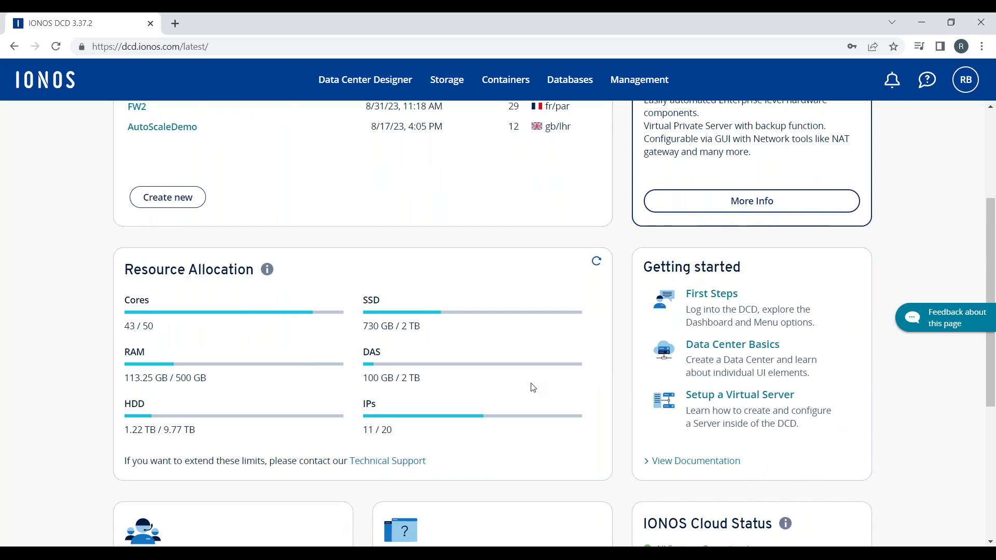
{"action": "scroll", "coordinate": [382, 315], "scroll_direction": "down", "scroll_amount": 1}
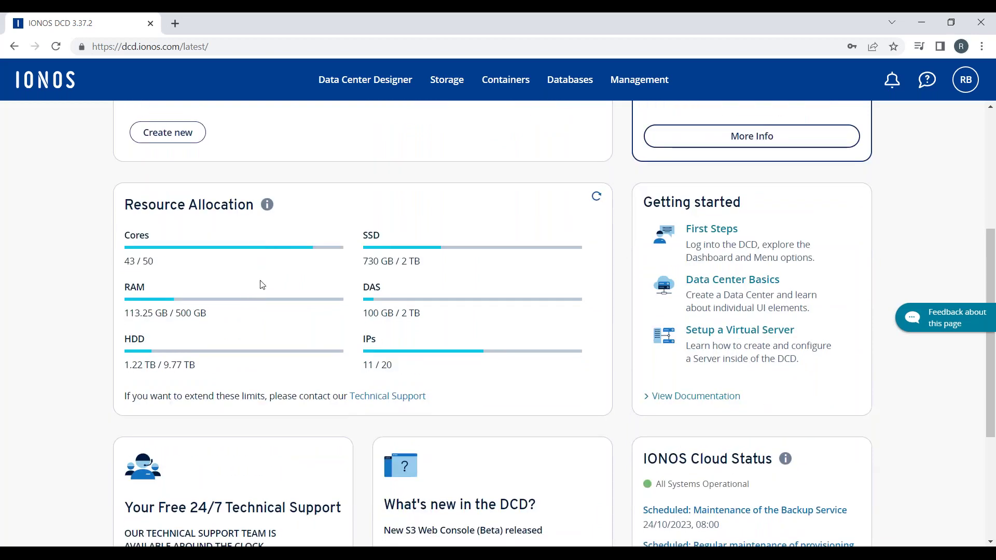
{"action": "scroll", "coordinate": [278, 300], "scroll_direction": "down", "scroll_amount": 2}
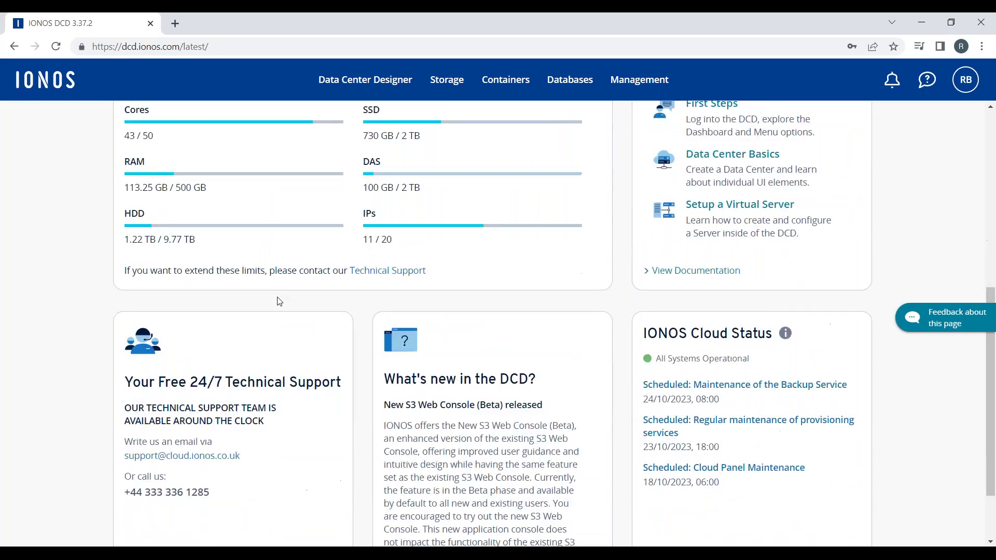
{"action": "scroll", "coordinate": [259, 413], "scroll_direction": "down", "scroll_amount": 1}
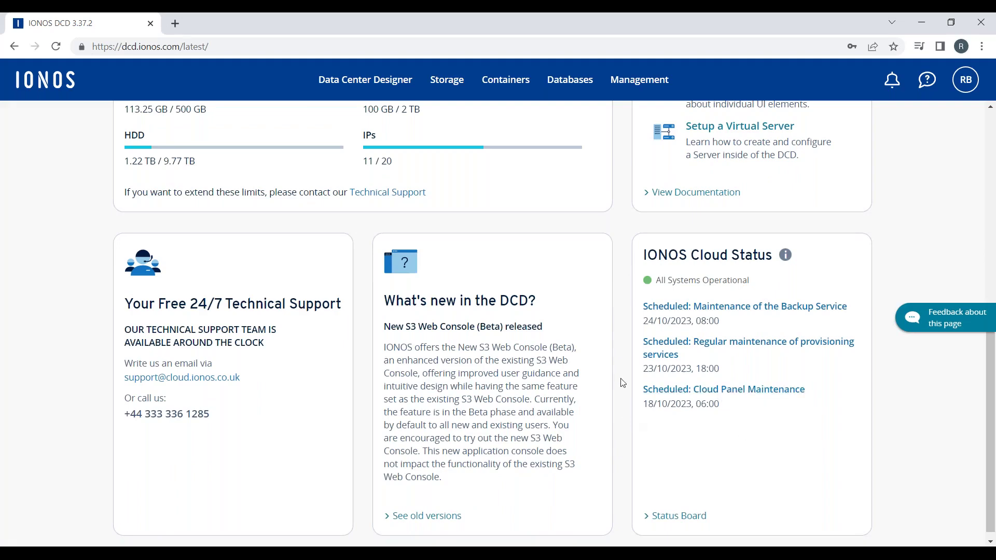
{"action": "scroll", "coordinate": [623, 382], "scroll_direction": "up", "scroll_amount": 8}
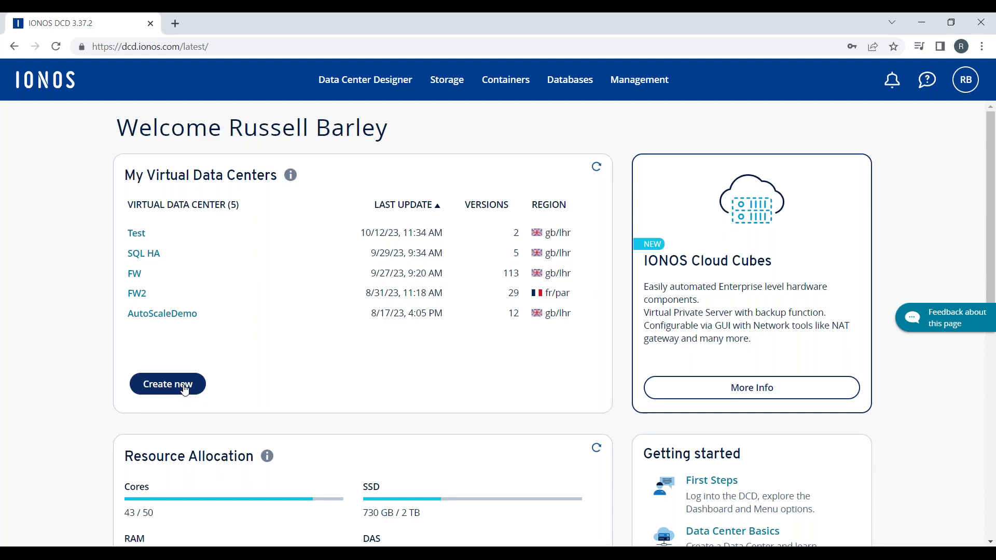
- Create a data center named LiveDemo in the United Kingdom / London region
{"action": "left_click", "coordinate": [184, 390]}
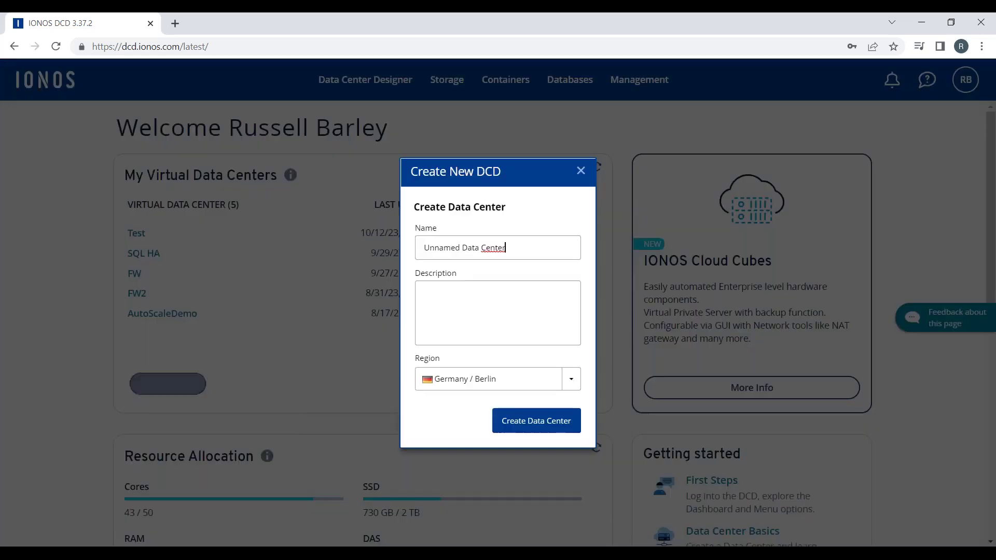
{"action": "left_click_drag", "start_coordinate": [528, 247], "coordinate": [451, 248]}
{"action": "left_click_drag", "start_coordinate": [356, 212], "coordinate": [319, 232]}
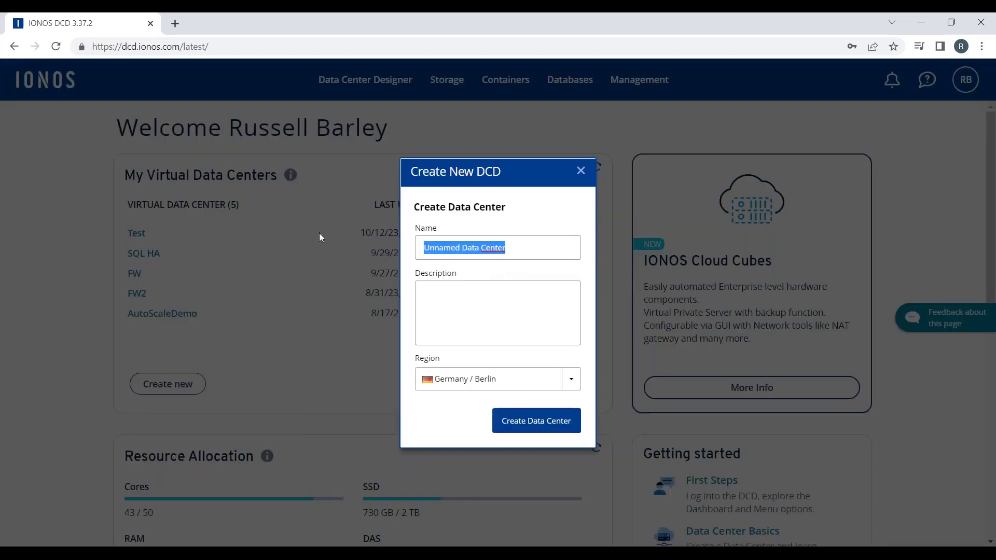
{"action": "type", "text": "LiveDemo"}
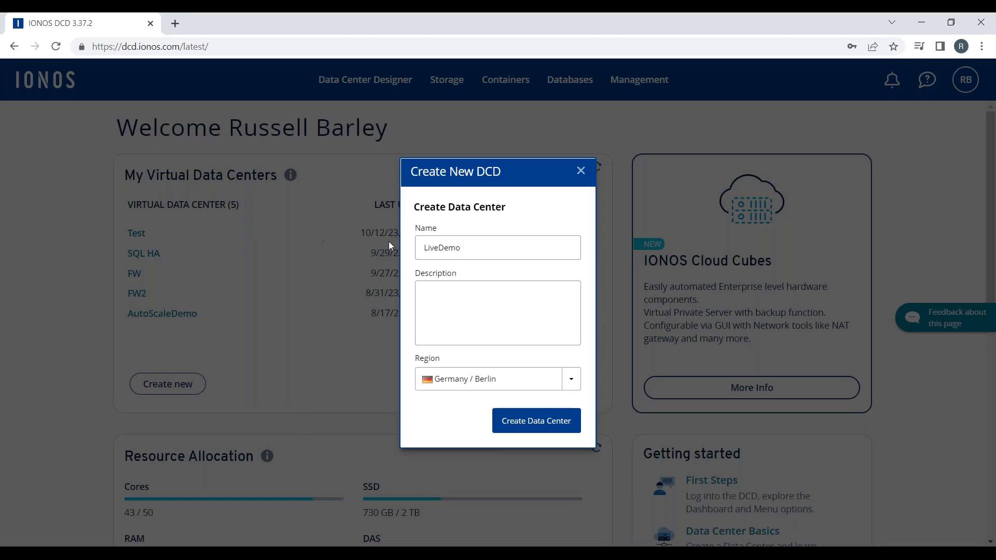
{"action": "left_click", "coordinate": [498, 311]}
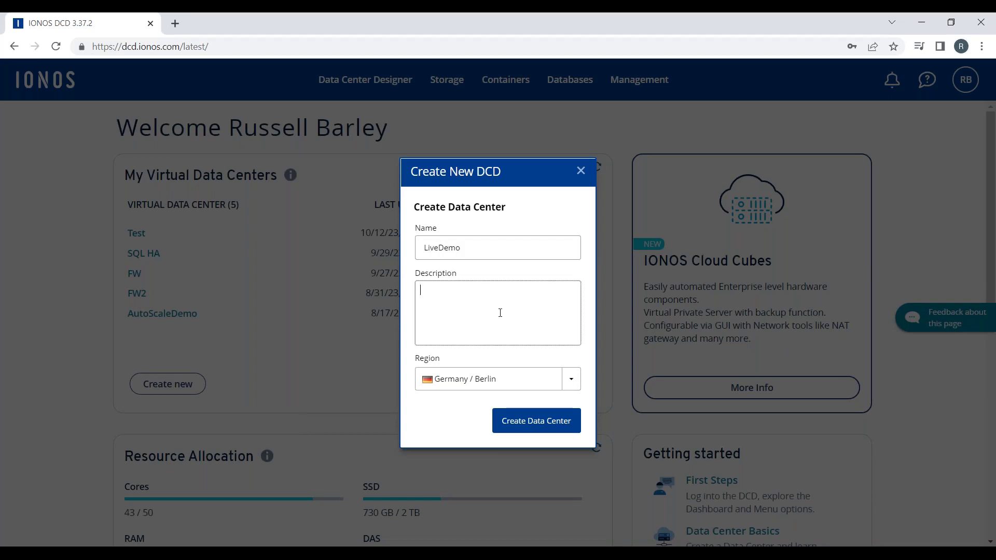
{"action": "left_click", "coordinate": [571, 382]}
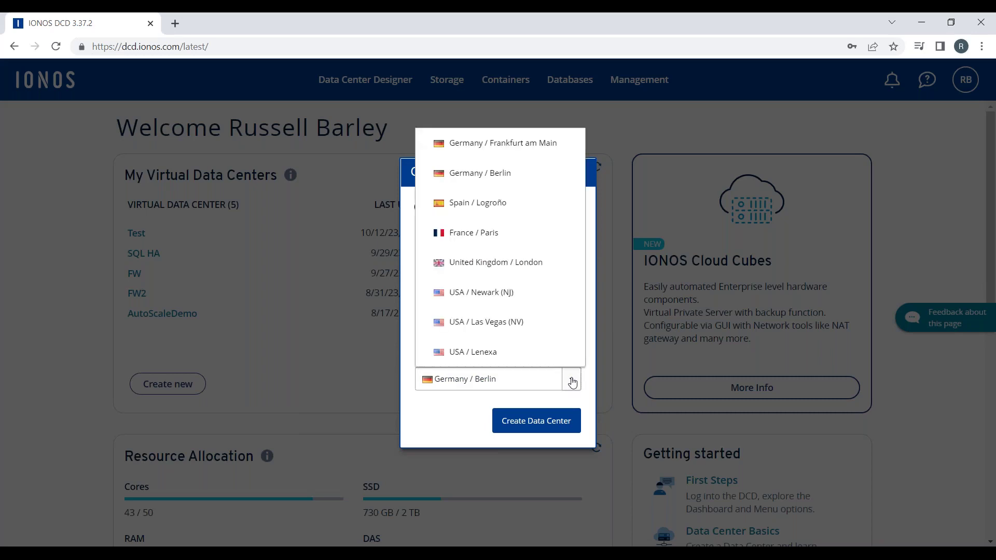
{"action": "left_click", "coordinate": [514, 277]}
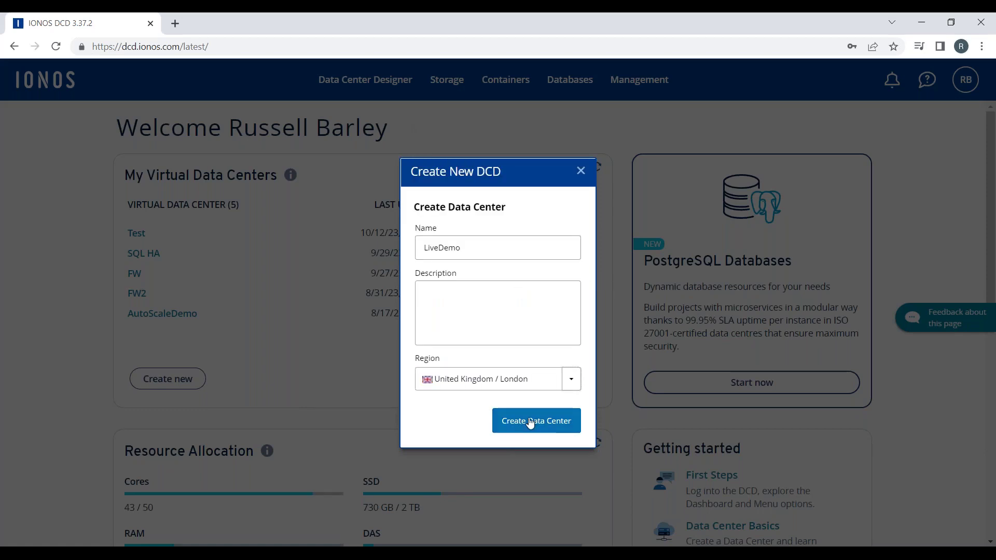
{"action": "left_click", "coordinate": [548, 425]}
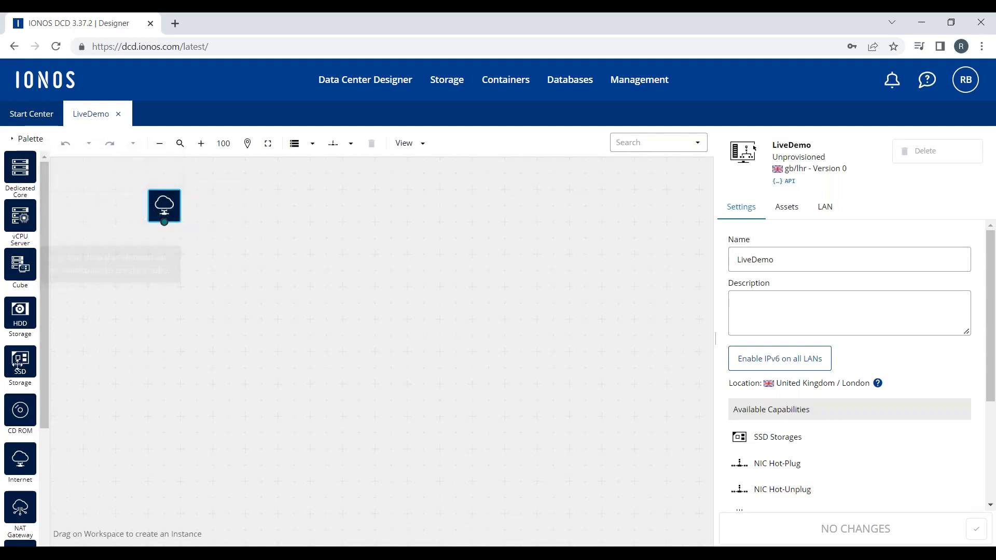
{"action": "scroll", "coordinate": [45, 302], "scroll_direction": "down", "scroll_amount": 2}
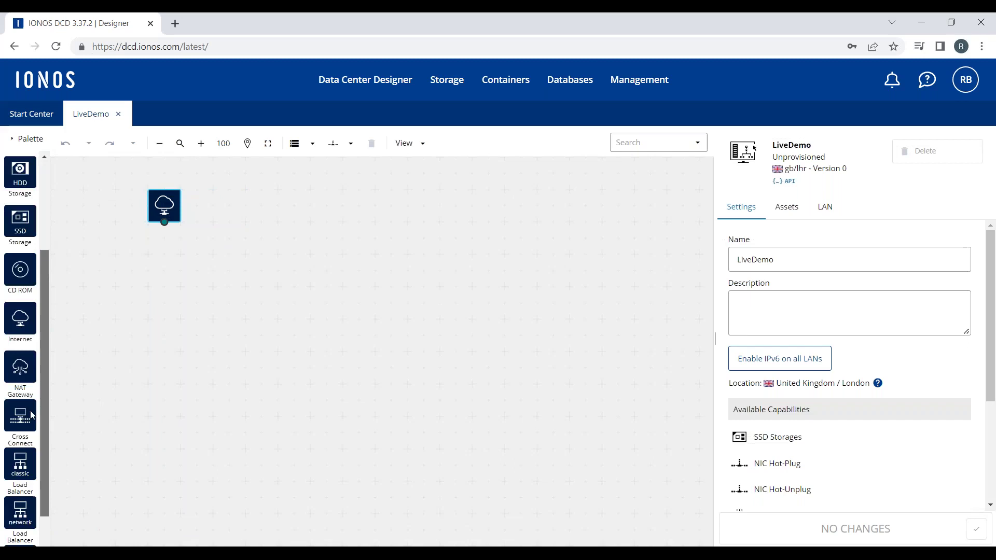
{"action": "scroll", "coordinate": [42, 312], "scroll_direction": "up", "scroll_amount": 1}
{"action": "left_click_drag", "start_coordinate": [42, 312], "coordinate": [45, 245]}
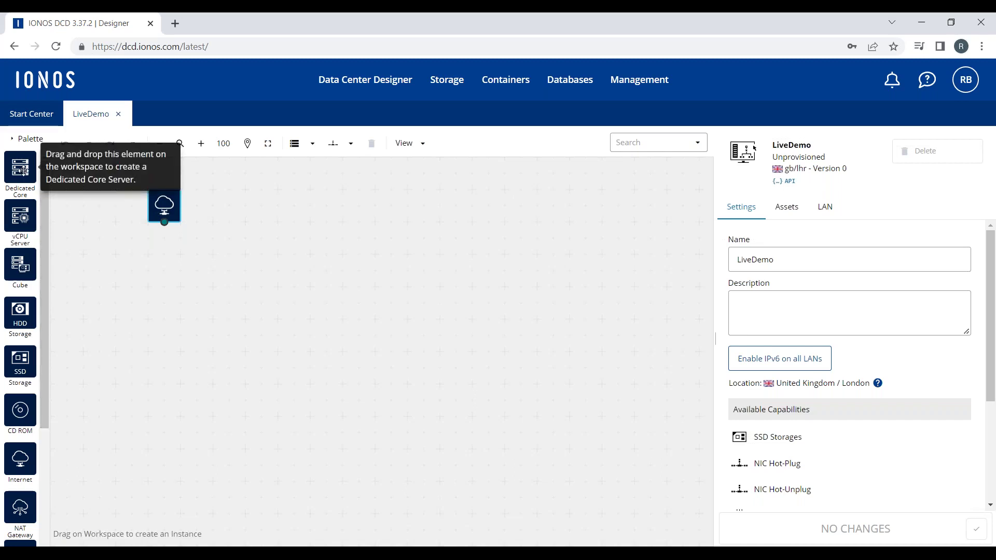
- Drop a Dedicated Core server onto the canvas, move it right, and name it DemoVm
{"action": "left_click_drag", "start_coordinate": [24, 171], "coordinate": [271, 254]}
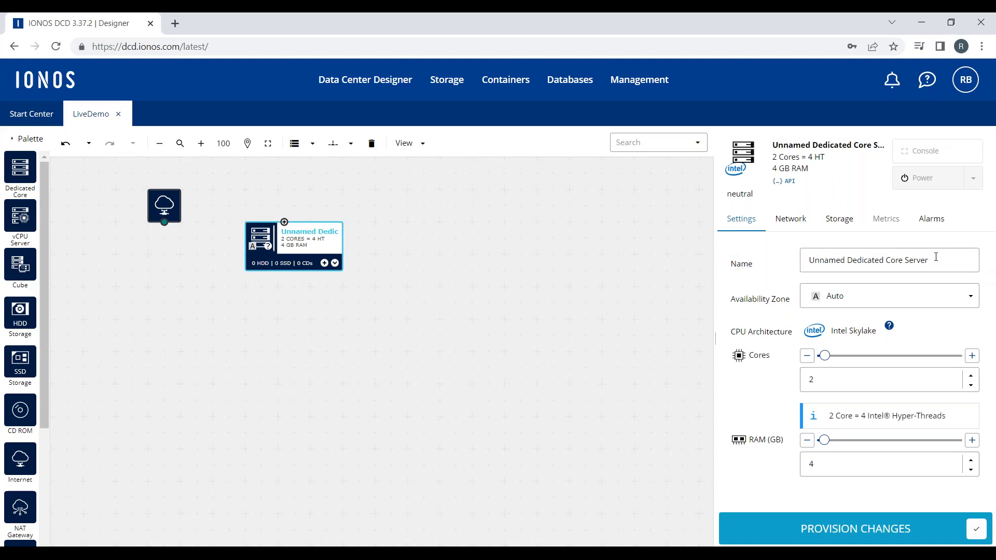
{"action": "left_click_drag", "start_coordinate": [318, 235], "coordinate": [415, 267]}
{"action": "left_click_drag", "start_coordinate": [932, 260], "coordinate": [808, 260]}
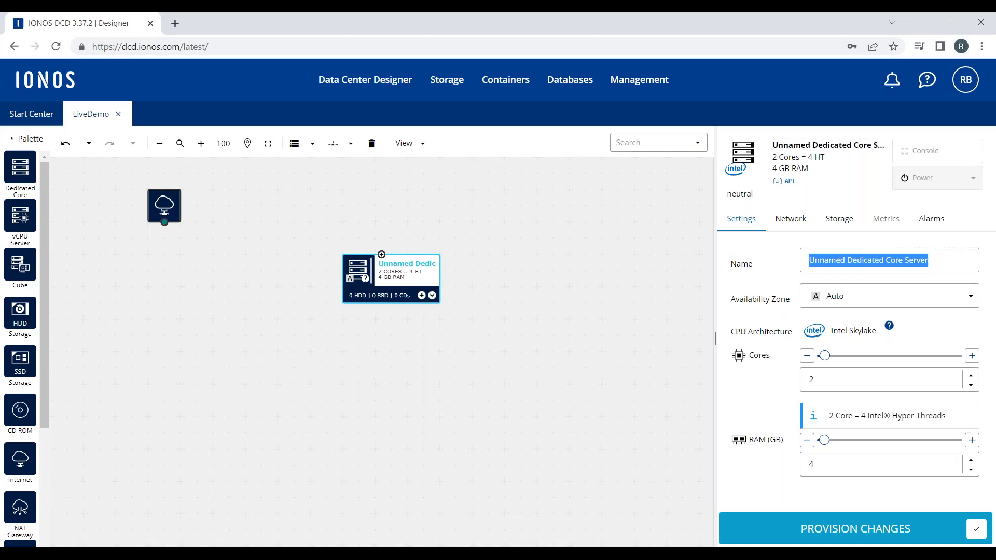
{"action": "type", "text": "D"}
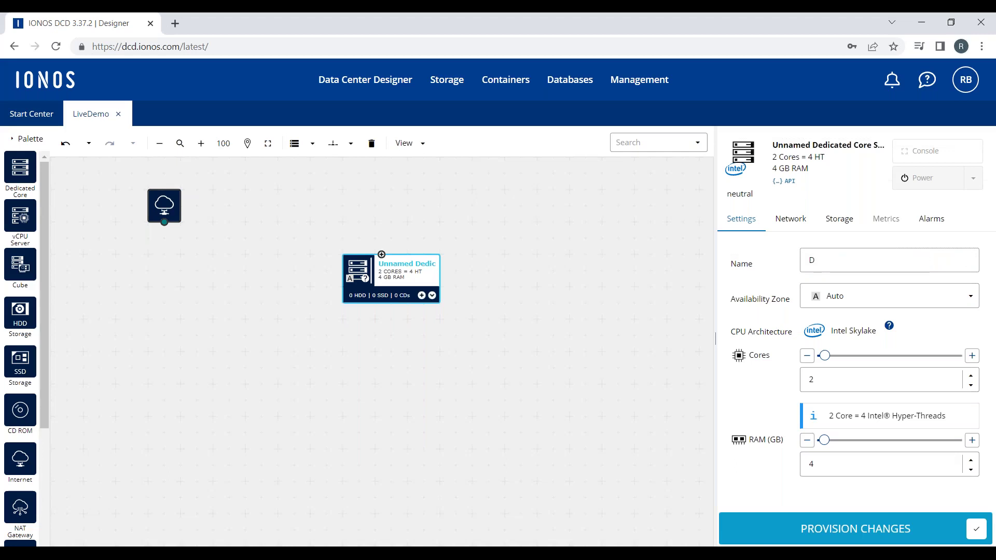
{"action": "type", "text": "emoVm"}
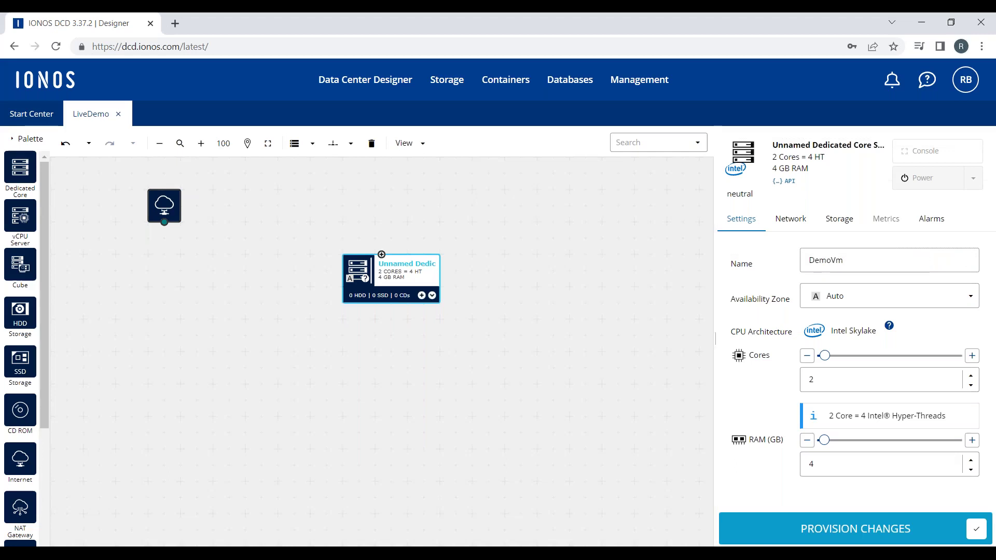
{"action": "left_click", "coordinate": [919, 294]}
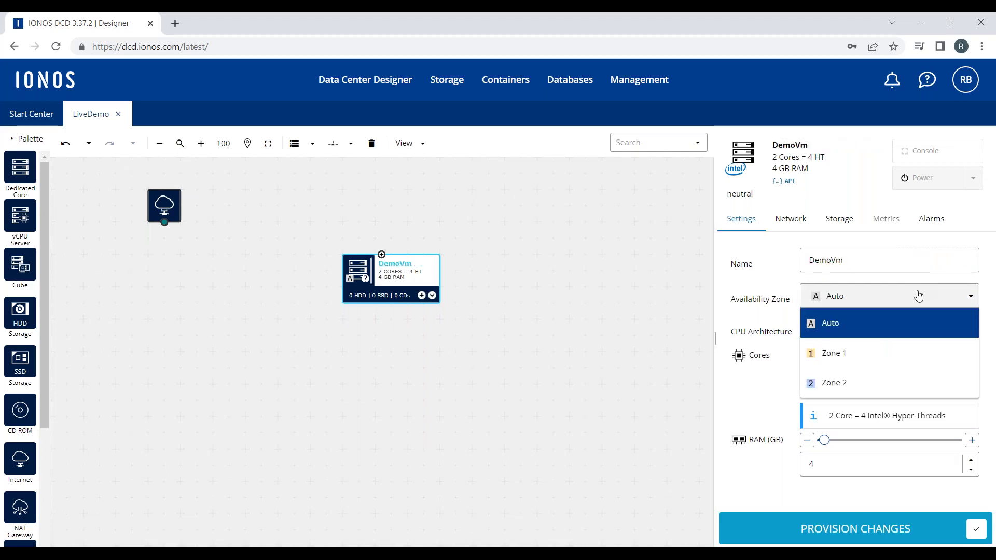
- Keep DemoVm's availability zone on Auto and its cores at 2
{"action": "left_click", "coordinate": [890, 332]}
{"action": "mouse_move", "coordinate": [890, 326]}
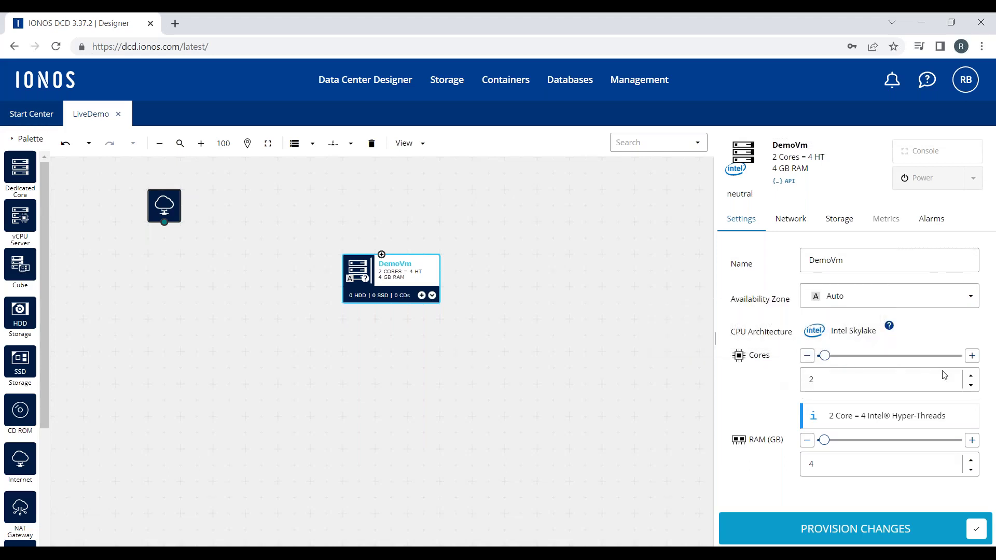
{"action": "left_click", "coordinate": [973, 356]}
{"action": "left_click", "coordinate": [807, 356]}
{"action": "left_click", "coordinate": [820, 385]}
{"action": "double_click", "coordinate": [808, 381]}
- Raise DemoVm's RAM step by step to 5.75 GB, approaching 6 GB
{"action": "left_click", "coordinate": [971, 442]}
{"action": "left_click", "coordinate": [971, 442]}
{"action": "left_click", "coordinate": [971, 442]}
{"action": "left_click", "coordinate": [971, 442]}
{"action": "left_click", "coordinate": [971, 442]}
{"action": "left_click", "coordinate": [971, 442]}
{"action": "left_click", "coordinate": [971, 442]}
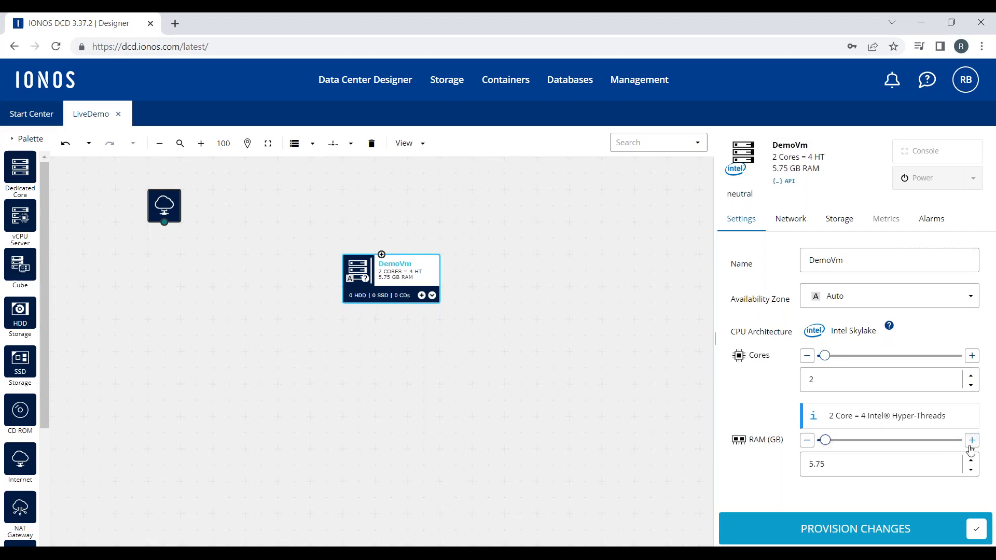
{"action": "left_click", "coordinate": [971, 442]}
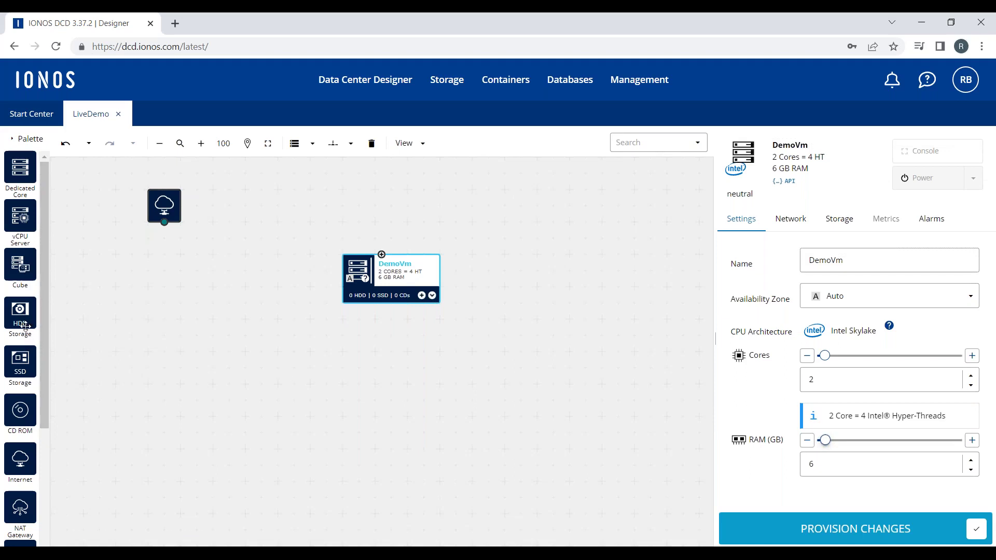
- Attach an SSD storage to DemoVm, name it DemoSSD, and keep the Auto zone
{"action": "left_click_drag", "start_coordinate": [27, 358], "coordinate": [406, 268]}
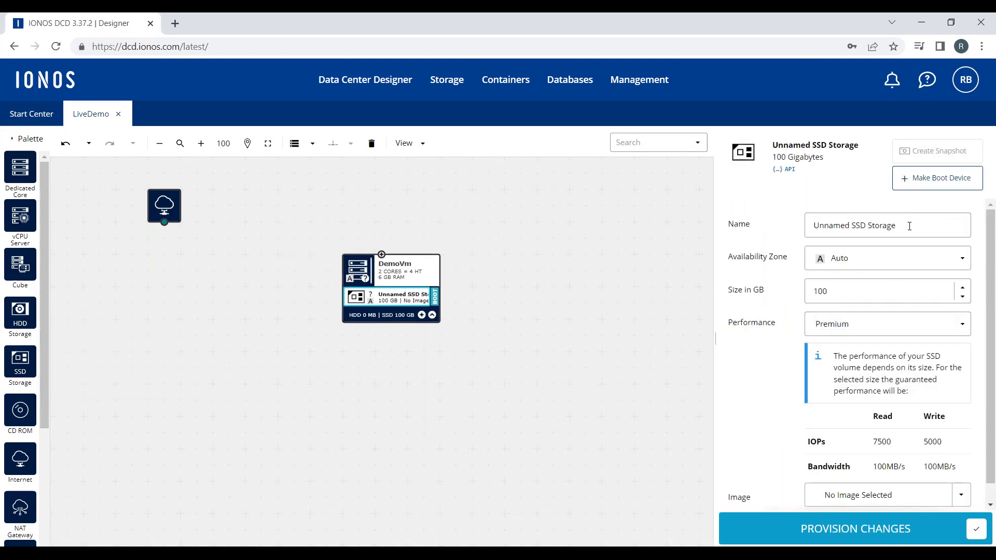
{"action": "left_click_drag", "start_coordinate": [909, 225], "coordinate": [749, 236]}
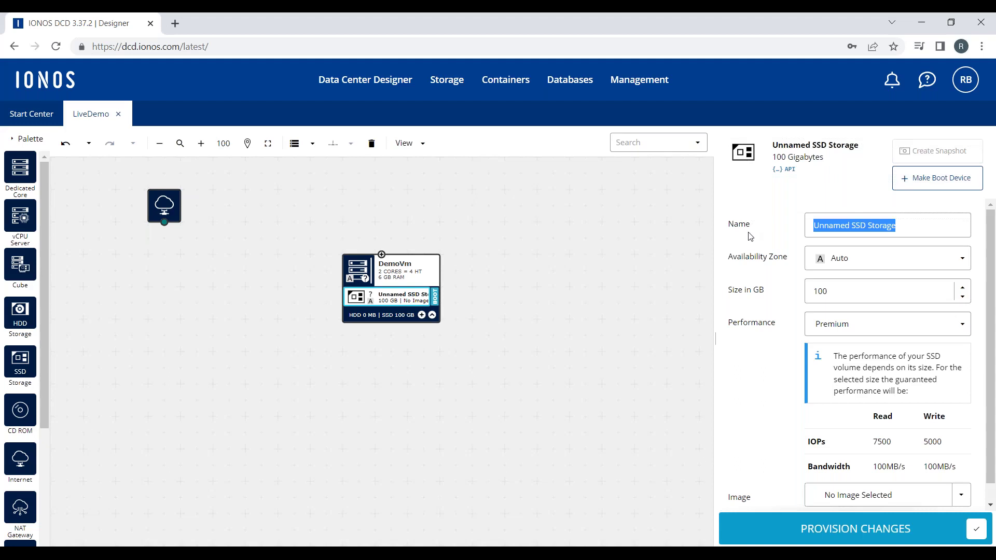
{"action": "type", "text": "DemoSSD"}
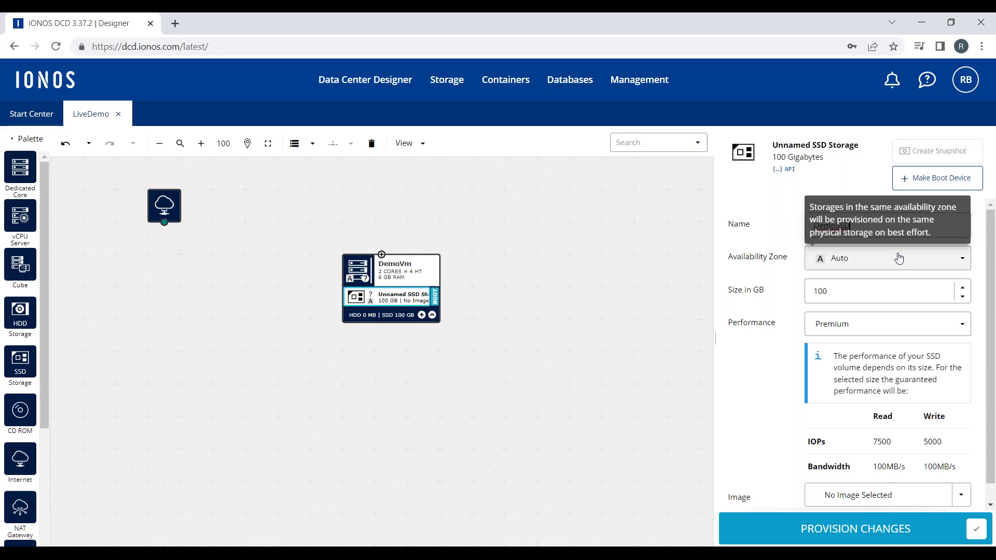
{"action": "left_click", "coordinate": [896, 258]}
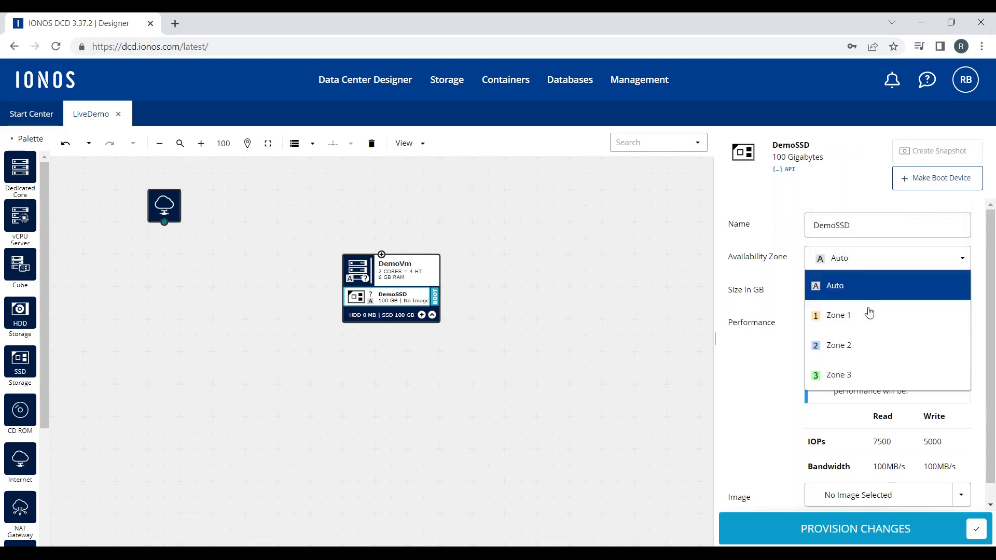
{"action": "left_click", "coordinate": [855, 290]}
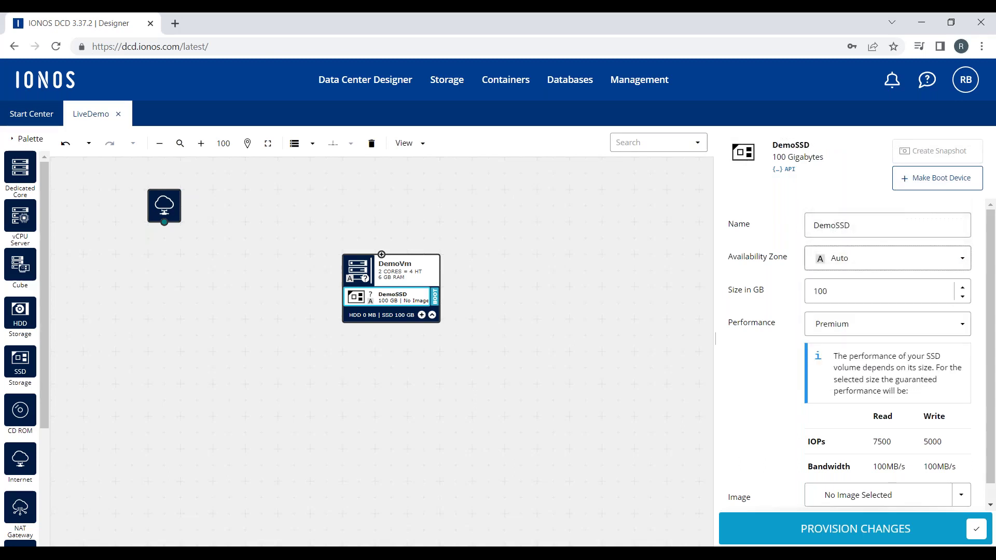
- Set DemoSSD's size to 200 GB and switch performance to Standard, then back to Premium
{"action": "left_click", "coordinate": [836, 291]}
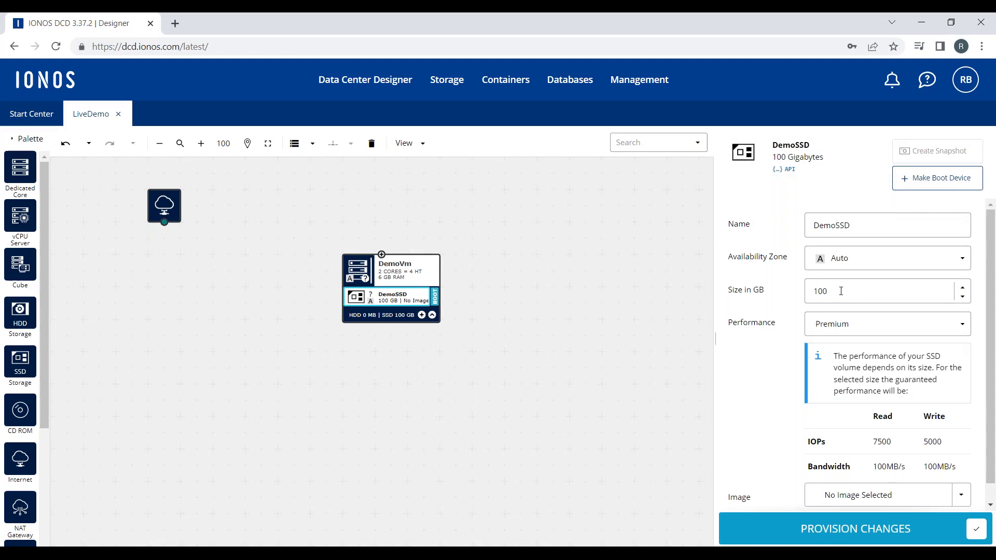
{"action": "left_click_drag", "start_coordinate": [841, 291], "coordinate": [756, 298]}
{"action": "type", "text": "20"}
{"action": "left_click", "coordinate": [830, 326]}
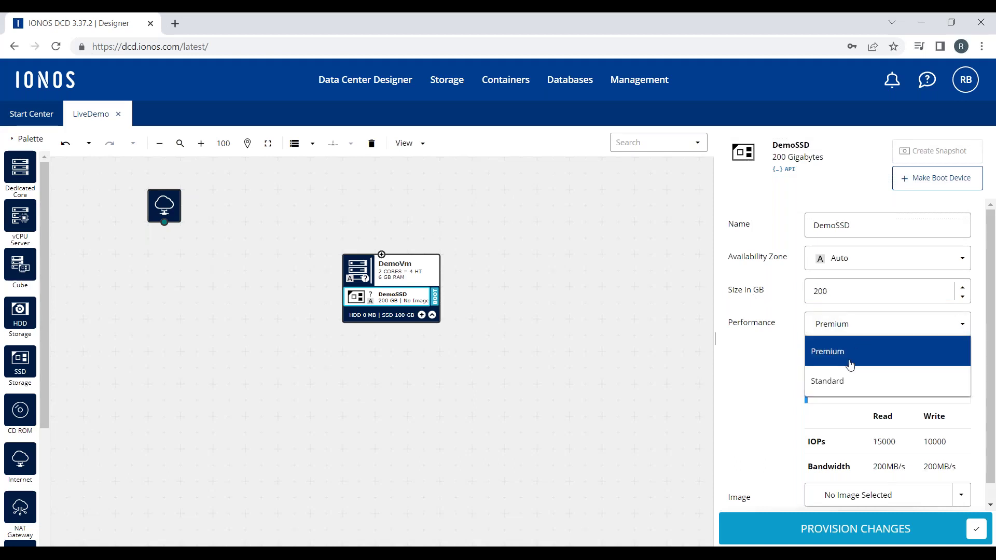
{"action": "left_click", "coordinate": [846, 389]}
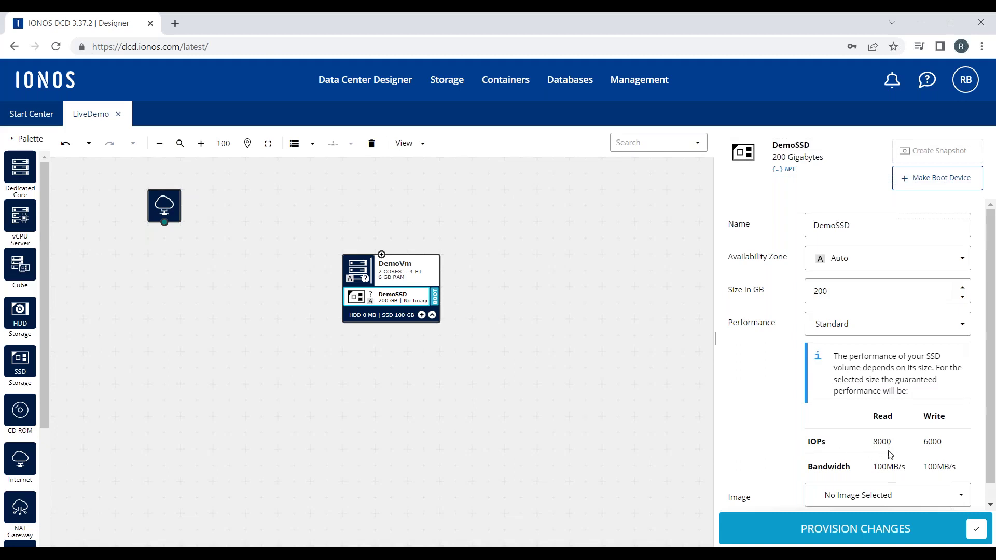
{"action": "left_click", "coordinate": [887, 324]}
{"action": "left_click", "coordinate": [854, 355]}
- Change DemoSSD's size from 200 to 600 GB
{"action": "double_click", "coordinate": [834, 300]}
{"action": "left_click", "coordinate": [834, 300]}
{"action": "key", "text": "BackSpace"}
{"action": "type", "text": "600"}
{"action": "left_click", "coordinate": [954, 502]}
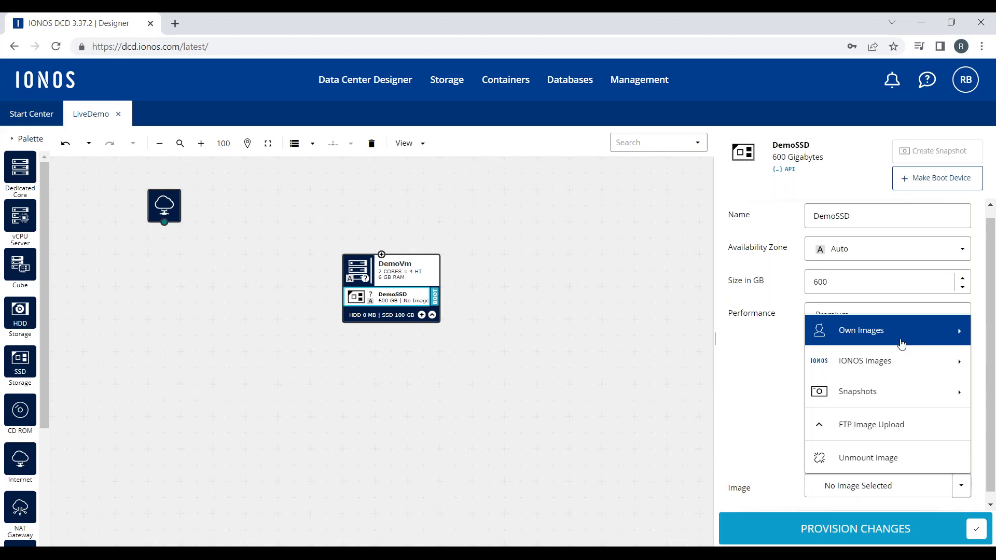
{"action": "left_click", "coordinate": [902, 373]}
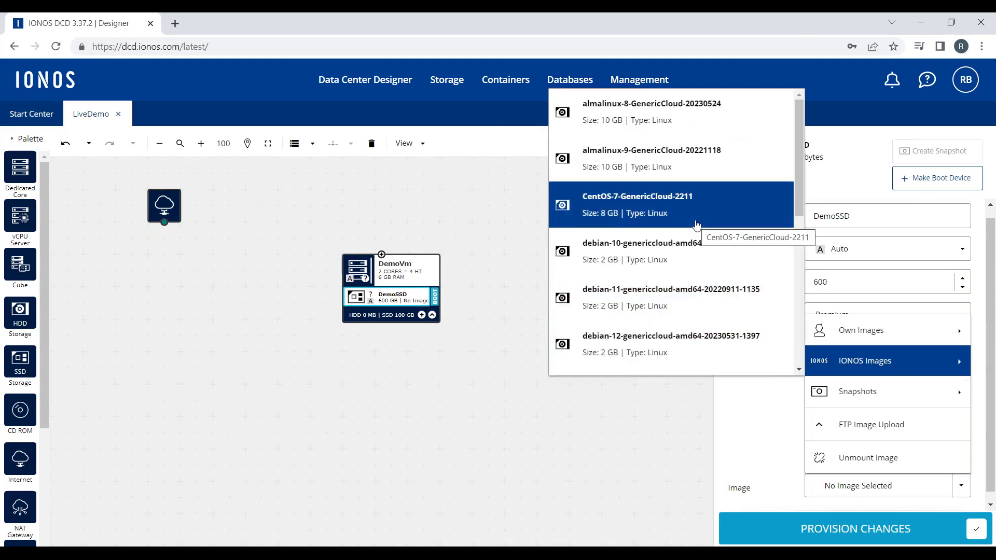
{"action": "scroll", "coordinate": [697, 224], "scroll_direction": "down", "scroll_amount": 8}
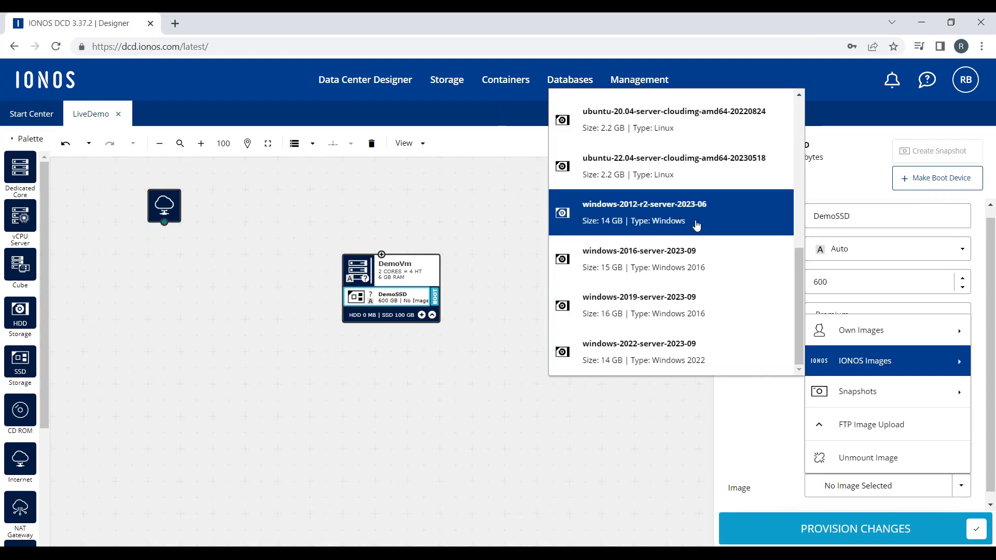
{"action": "scroll", "coordinate": [697, 225], "scroll_direction": "up", "scroll_amount": 1}
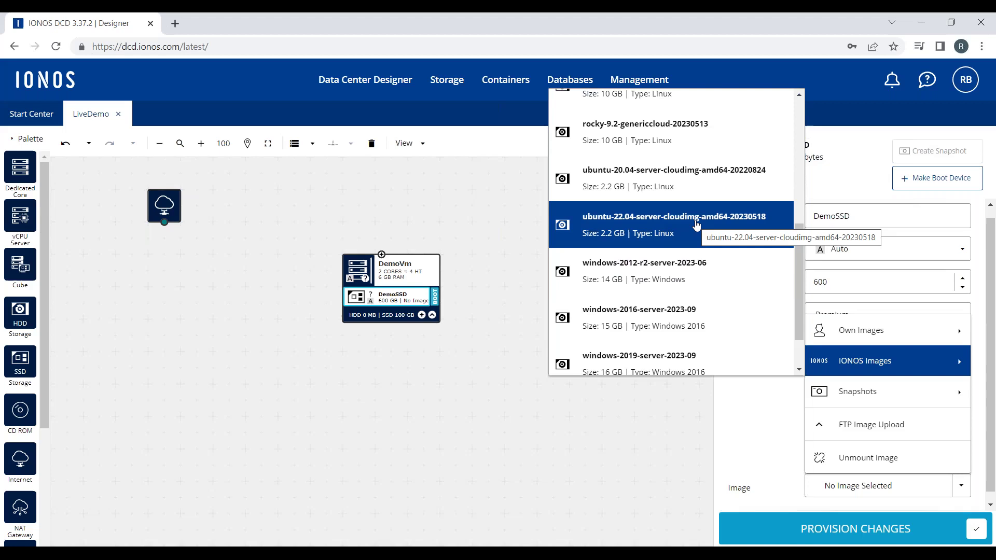
{"action": "left_click", "coordinate": [696, 224]}
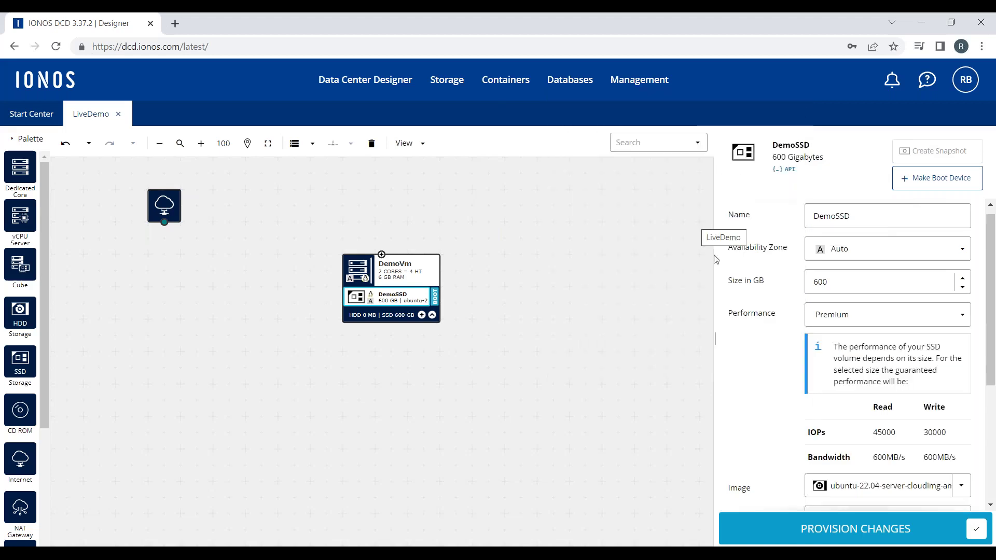
- Enter a storage password for DemoSSD and enable SSH key 1
{"action": "scroll", "coordinate": [795, 420], "scroll_direction": "down", "scroll_amount": 3}
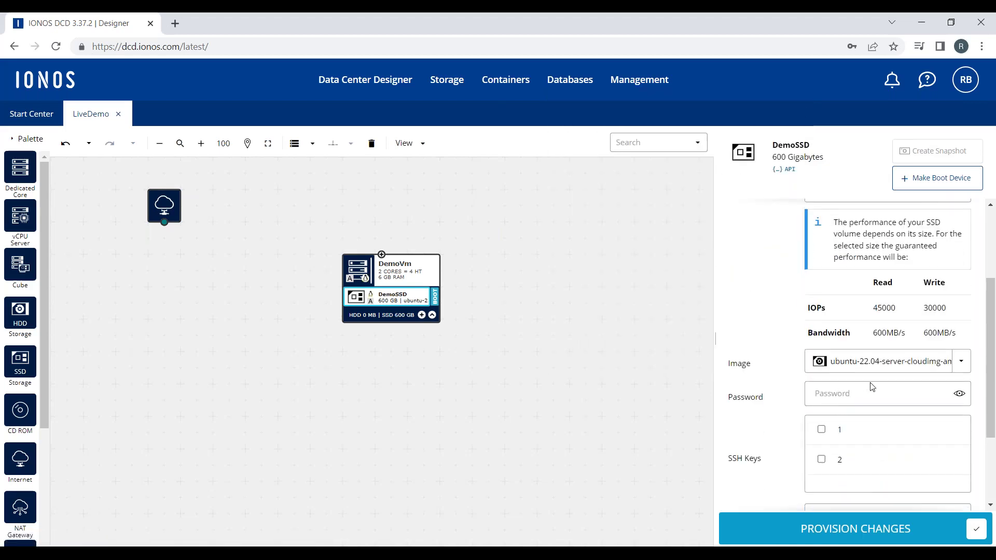
{"action": "left_click", "coordinate": [828, 400]}
{"action": "type", "text": "********"}
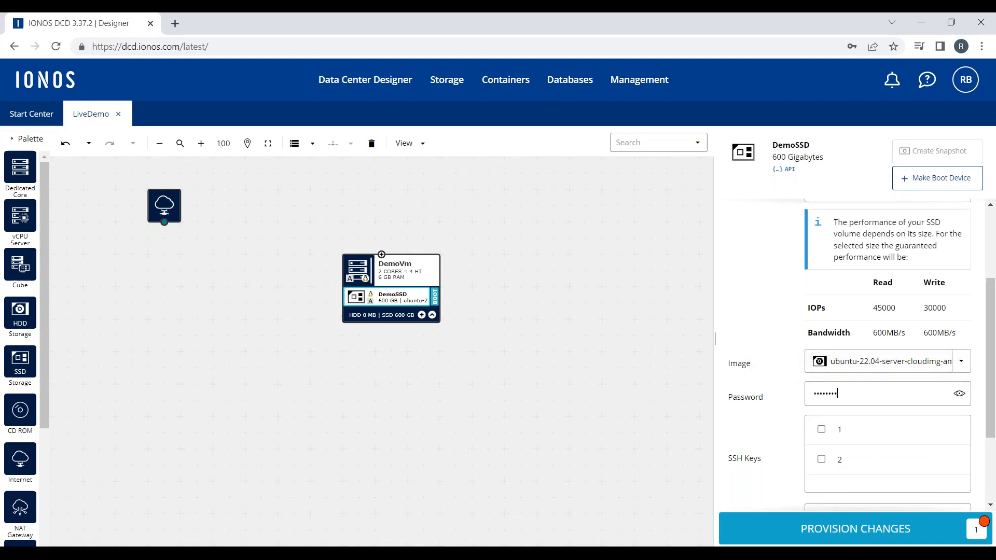
{"action": "type", "text": "*"}
{"action": "scroll", "coordinate": [764, 416], "scroll_direction": "down", "scroll_amount": 2}
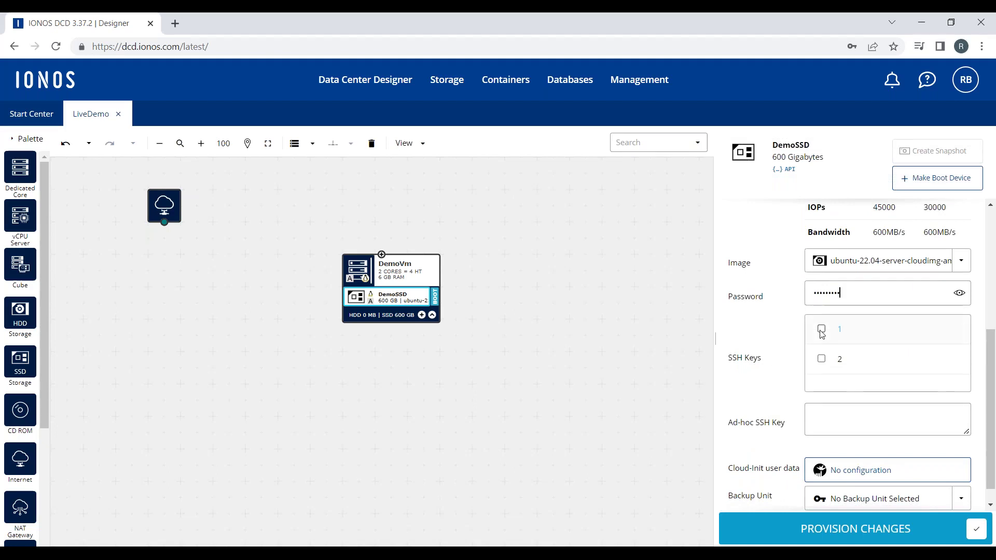
{"action": "left_click", "coordinate": [821, 329]}
- Leave DemoSSD's Backup Unit unset, closing its list without a choice
{"action": "scroll", "coordinate": [778, 387], "scroll_direction": "down", "scroll_amount": 1}
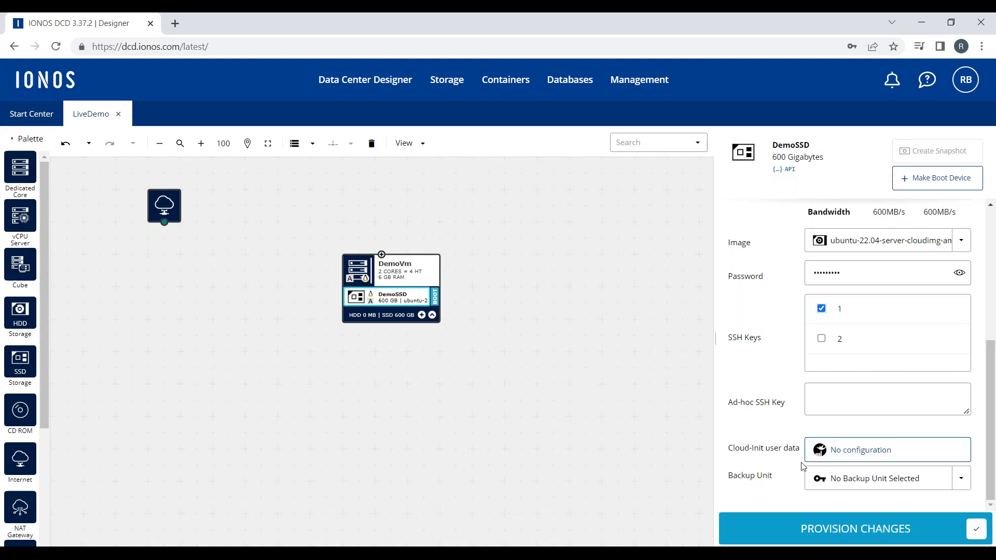
{"action": "left_click", "coordinate": [961, 481]}
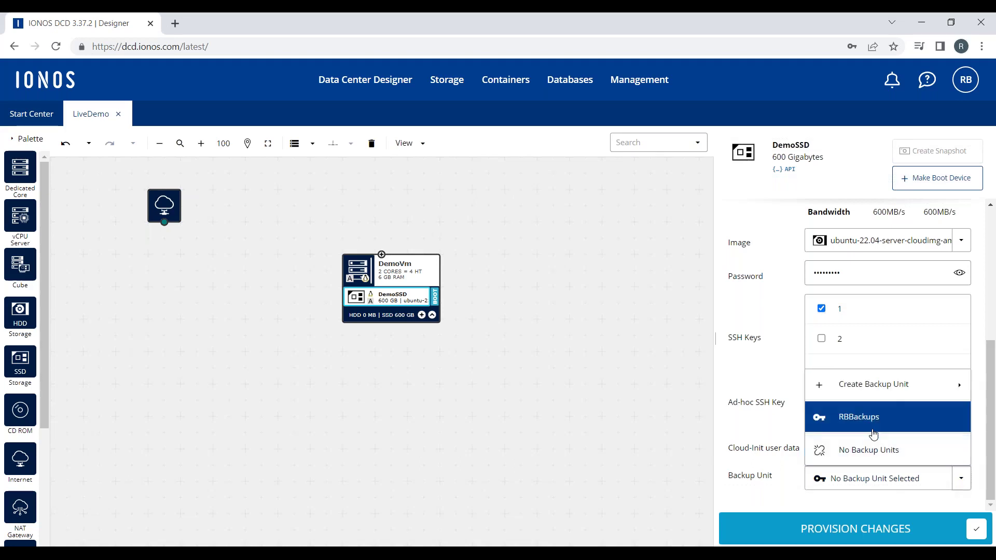
{"action": "mouse_move", "coordinate": [913, 389]}
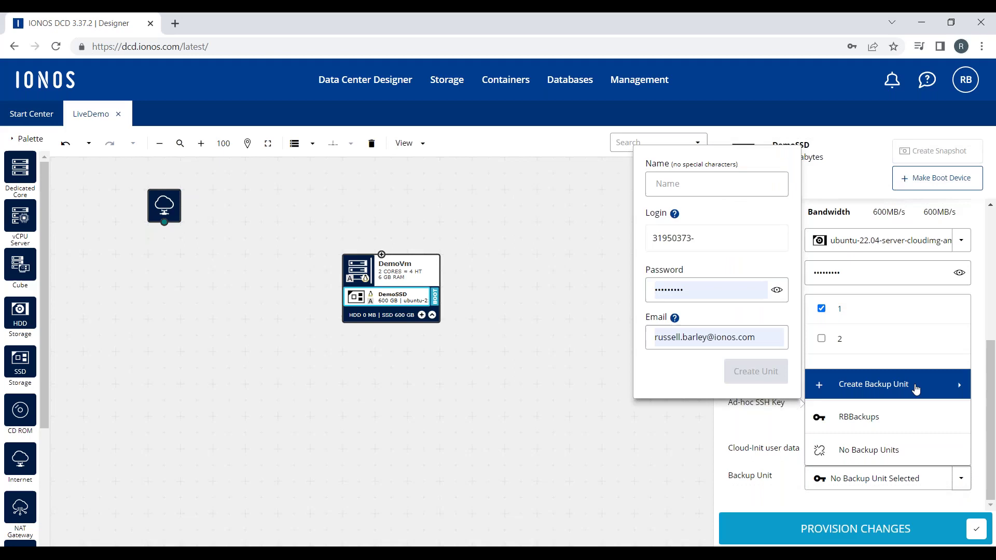
{"action": "left_click", "coordinate": [786, 489]}
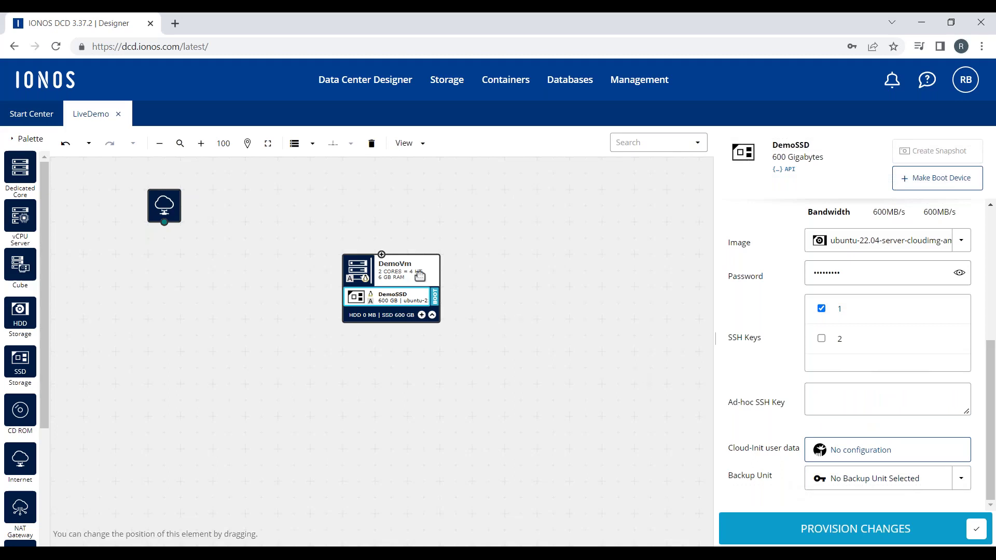
- Shift DemoVm down-left and link it to the Internet node as LAN 1
{"action": "left_click_drag", "start_coordinate": [416, 279], "coordinate": [366, 312]}
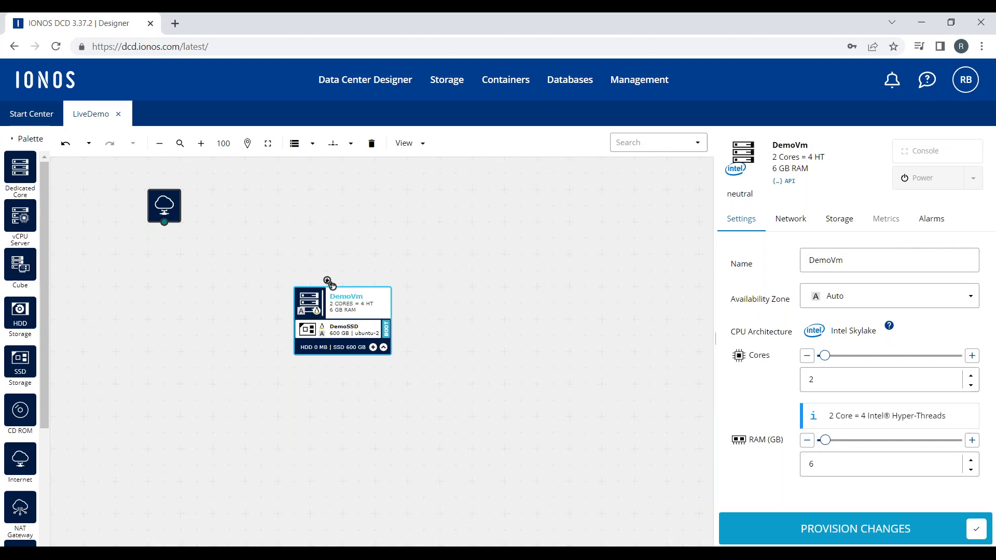
{"action": "left_click_drag", "start_coordinate": [337, 288], "coordinate": [166, 224]}
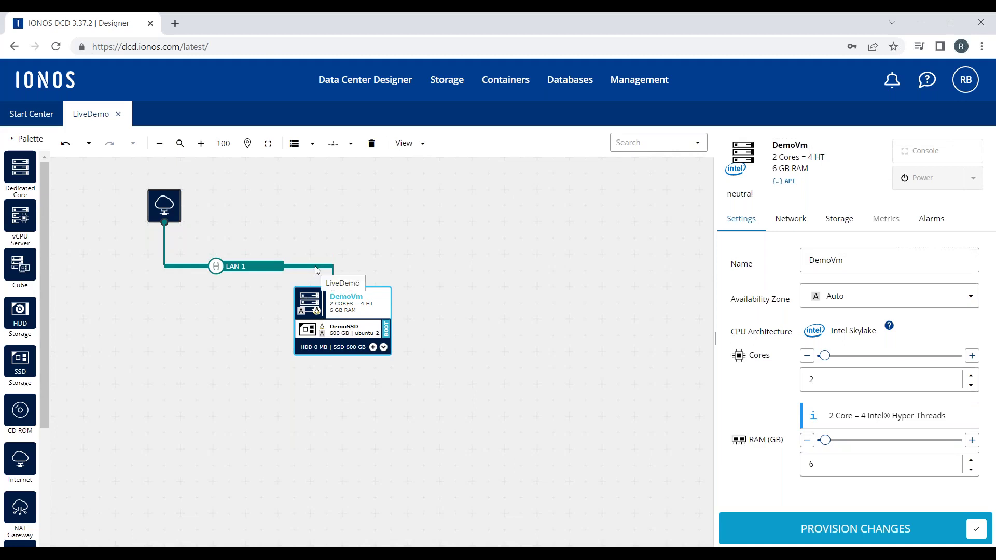
- Set NIC 0's firewall to Ingress and leave its rule list empty
{"action": "left_click", "coordinate": [791, 218]}
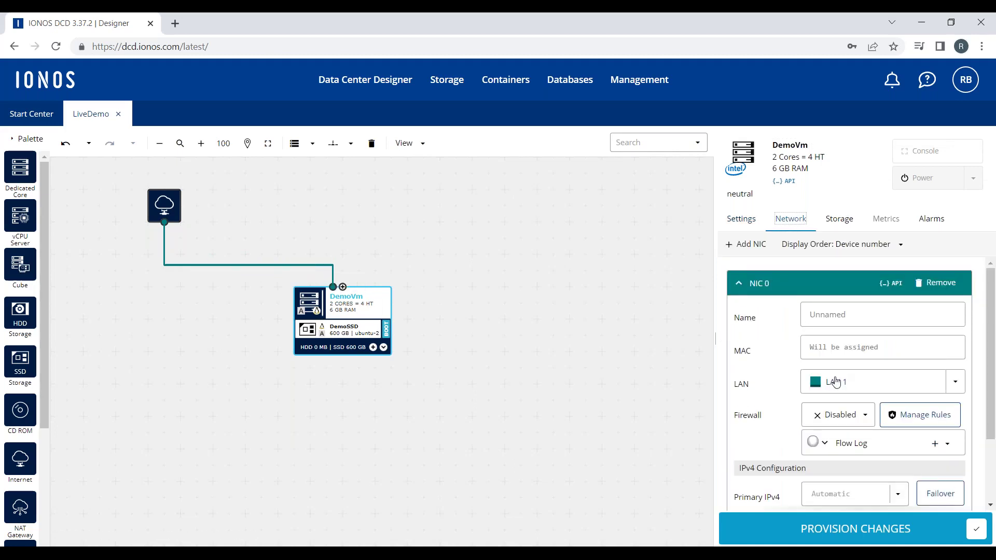
{"action": "scroll", "coordinate": [835, 376], "scroll_direction": "down", "scroll_amount": 1}
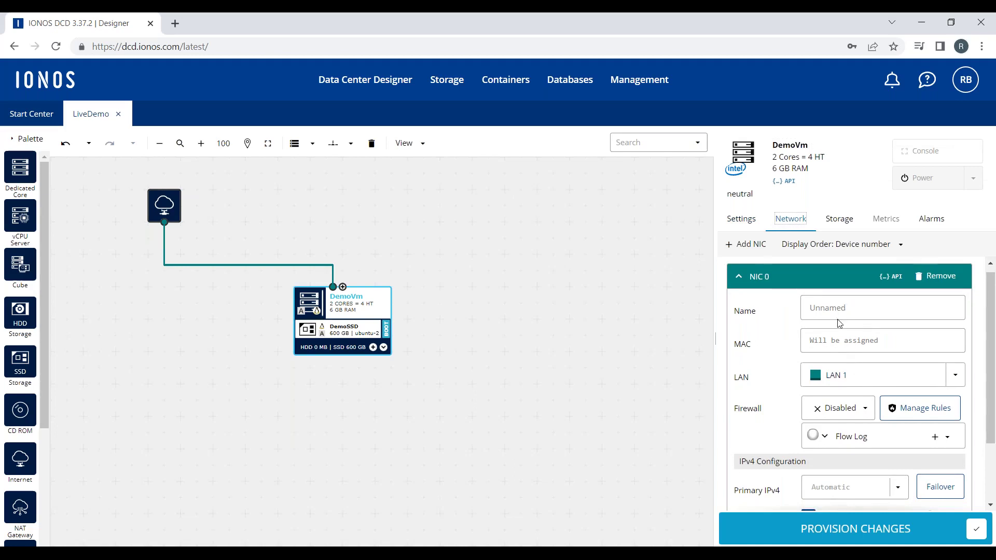
{"action": "left_click", "coordinate": [860, 408]}
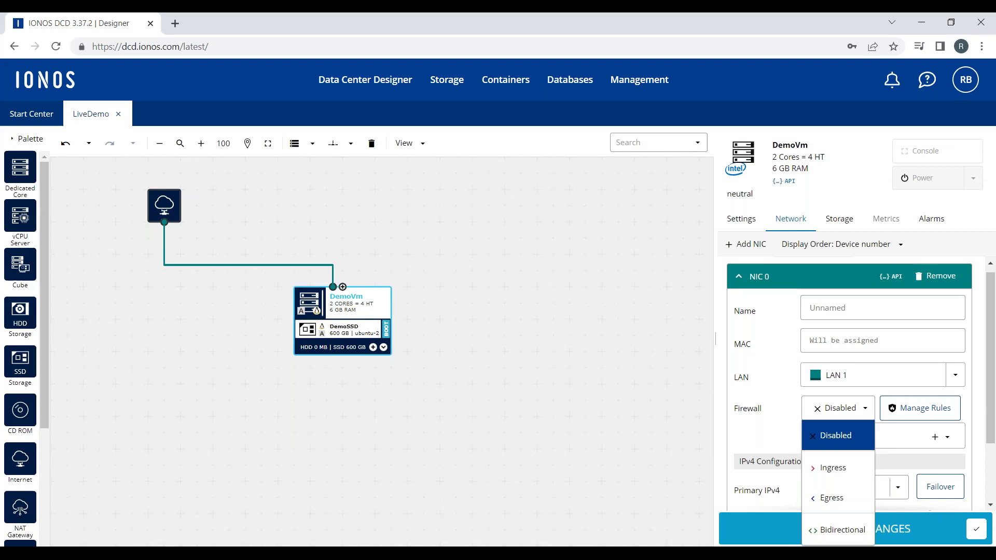
{"action": "left_click", "coordinate": [835, 469]}
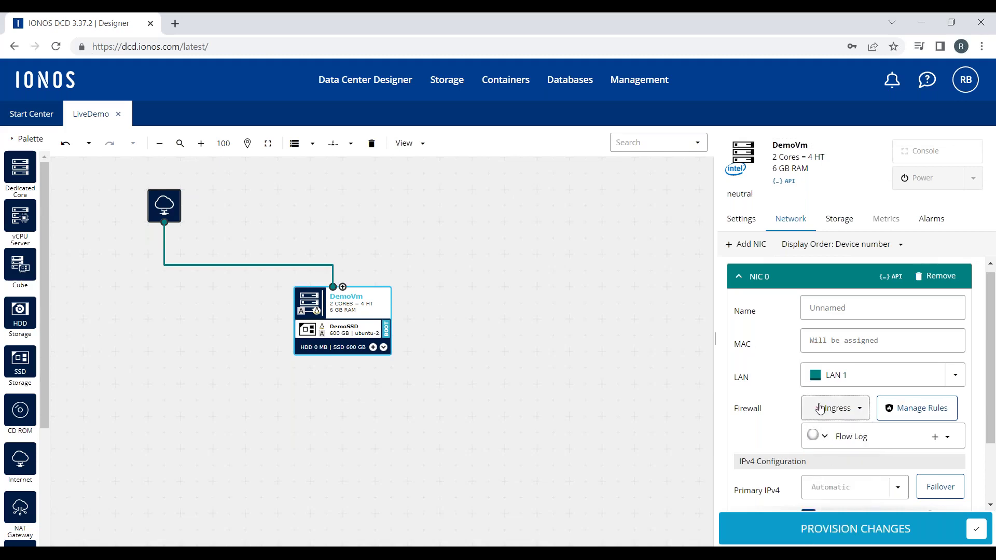
{"action": "left_click", "coordinate": [918, 418]}
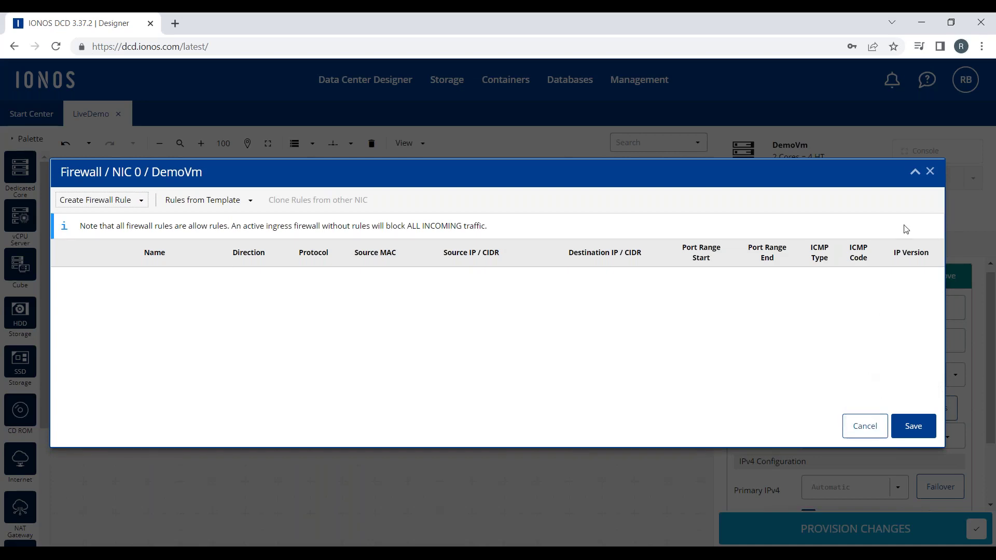
{"action": "left_click", "coordinate": [930, 172]}
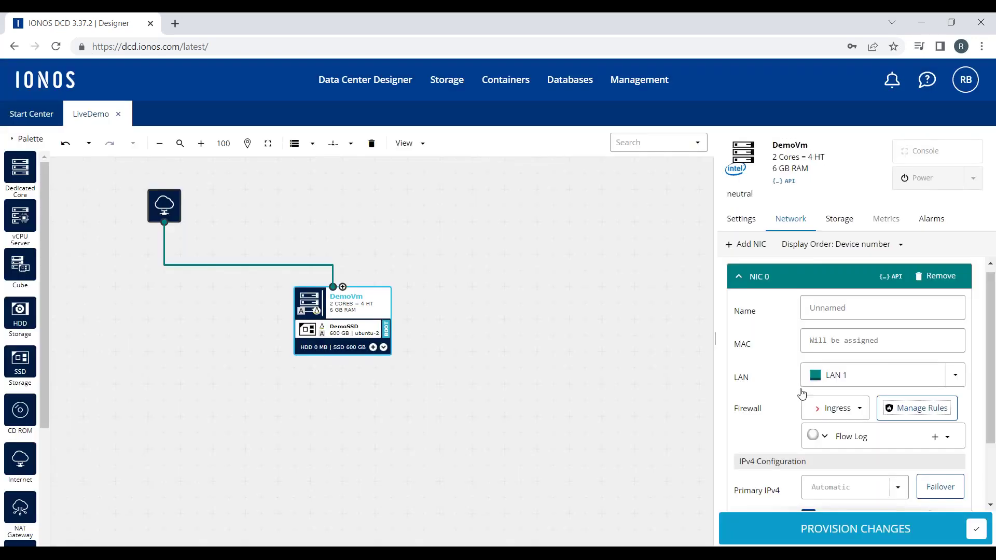
{"action": "scroll", "coordinate": [749, 412], "scroll_direction": "down", "scroll_amount": 2}
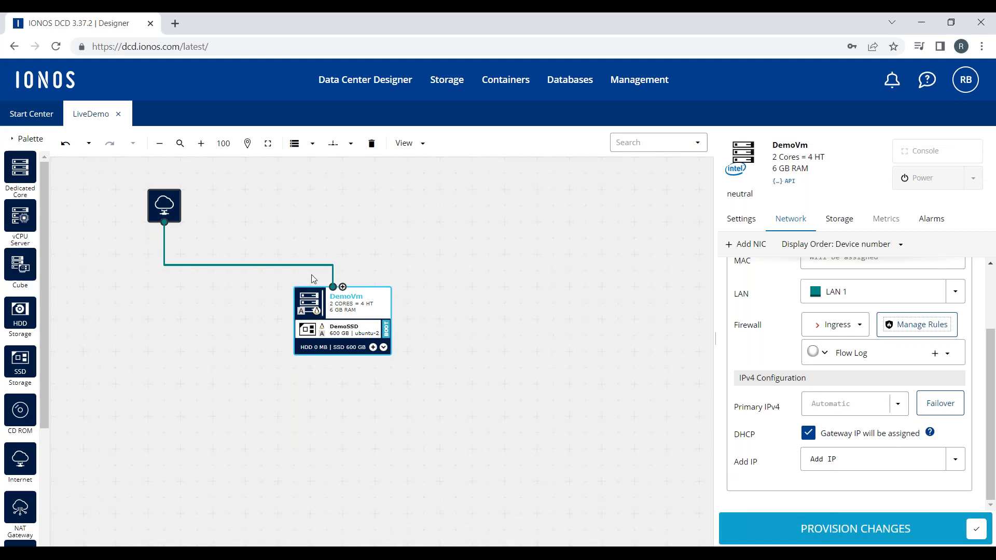
- Move DemoVm left, then add two Dedicated Core servers, linking one to DemoVm on LAN 2
{"action": "left_click_drag", "start_coordinate": [373, 313], "coordinate": [325, 313]}
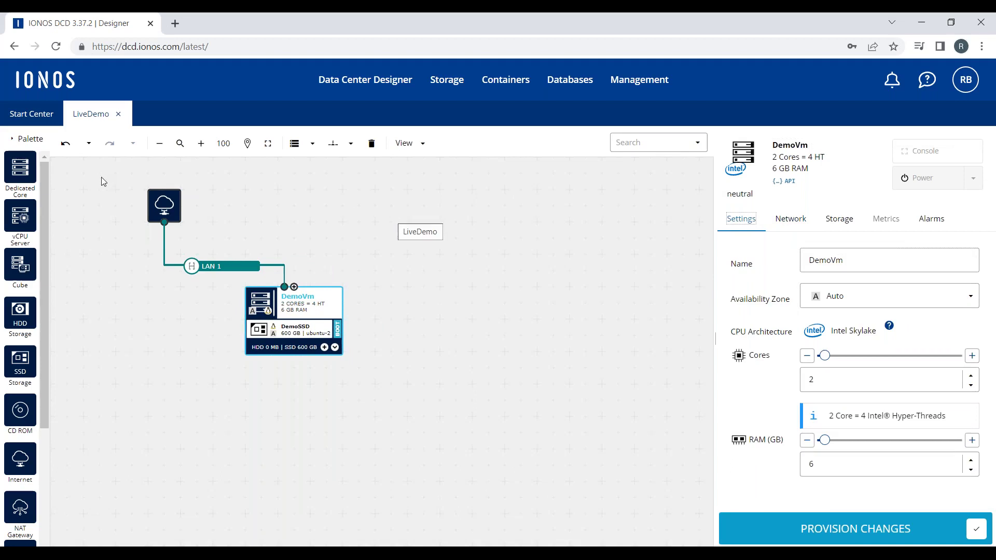
{"action": "left_click_drag", "start_coordinate": [19, 167], "coordinate": [488, 317]}
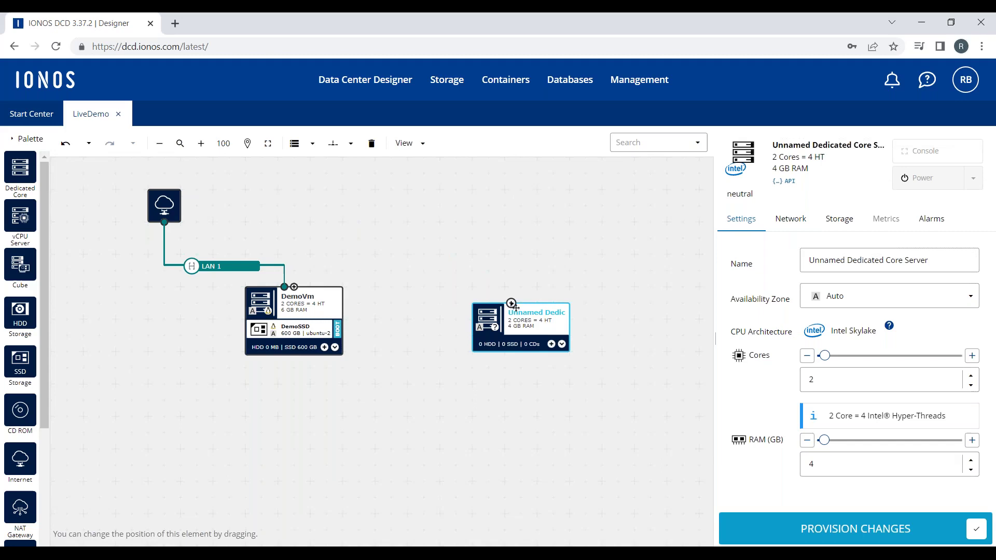
{"action": "left_click_drag", "start_coordinate": [512, 303], "coordinate": [300, 291]}
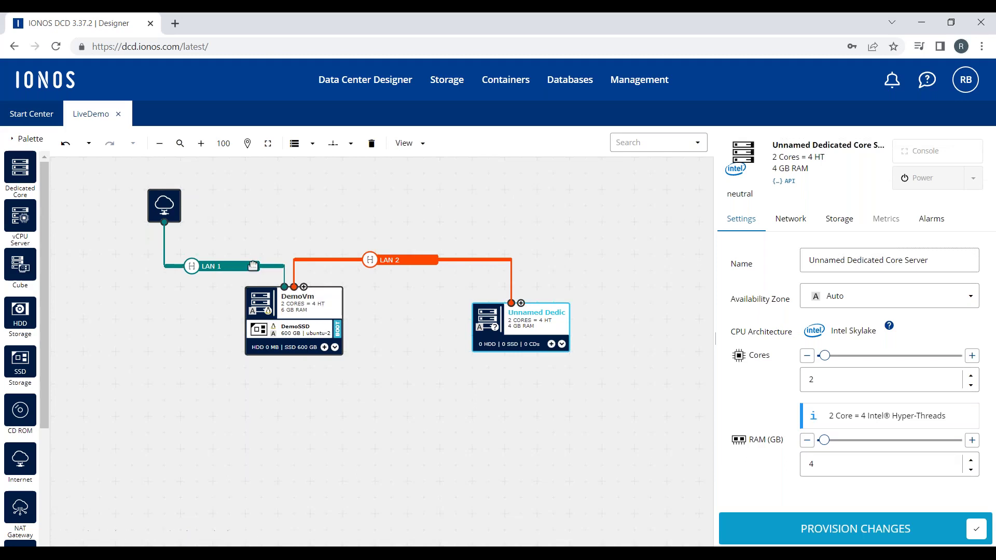
{"action": "left_click_drag", "start_coordinate": [30, 175], "coordinate": [448, 369]}
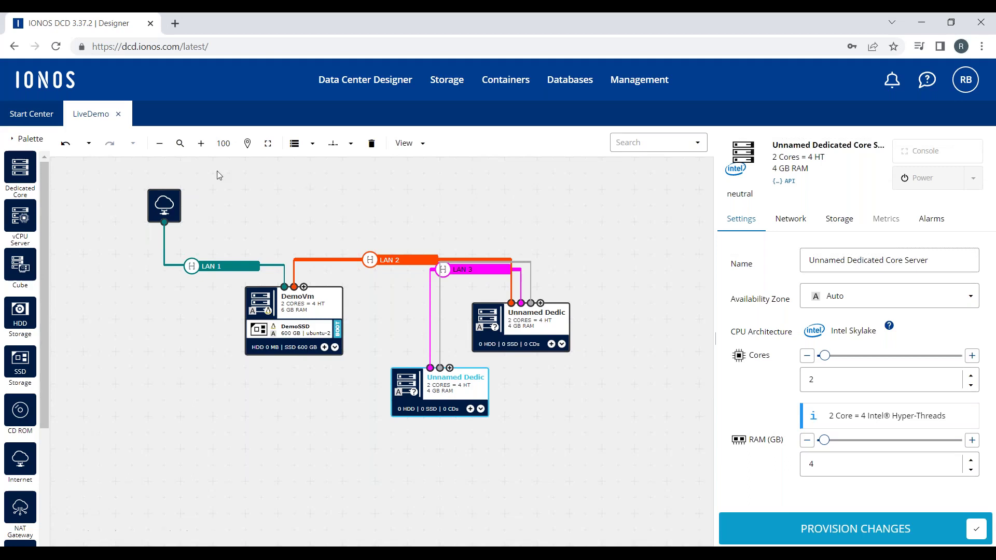
- Undo six times to remove the extra servers and their LANs
{"action": "left_click", "coordinate": [66, 145]}
{"action": "left_click", "coordinate": [66, 145]}
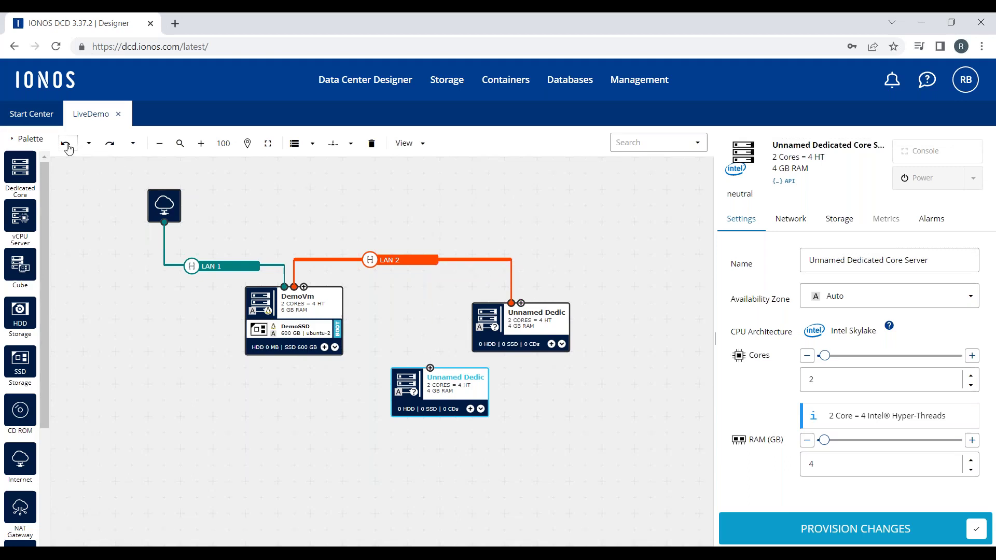
{"action": "left_click", "coordinate": [66, 145]}
{"action": "left_click", "coordinate": [67, 145]}
{"action": "left_click", "coordinate": [66, 145]}
{"action": "left_click", "coordinate": [67, 145]}
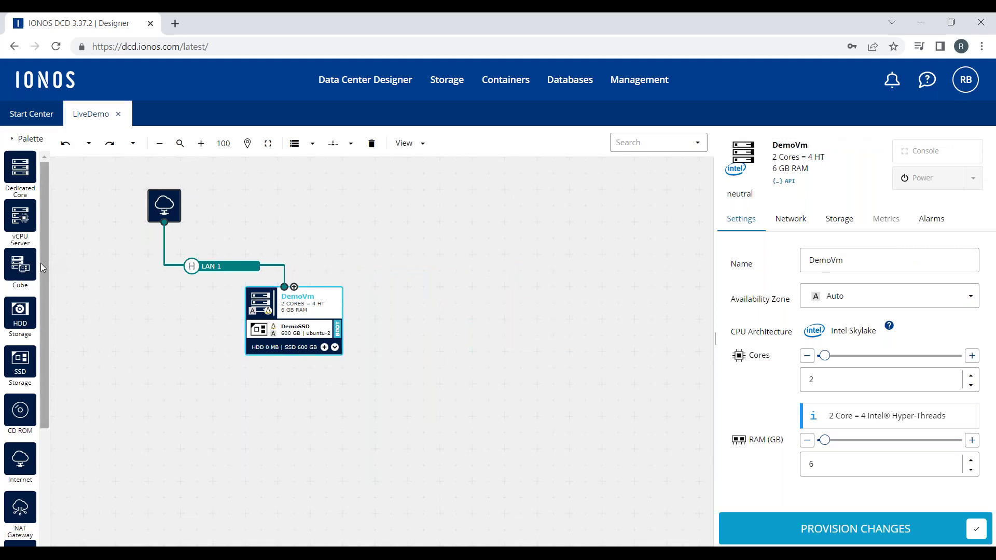
- Browse the palette, then bring up the Storage menu with Object Storage and Backup options
{"action": "left_click_drag", "start_coordinate": [40, 263], "coordinate": [45, 417]}
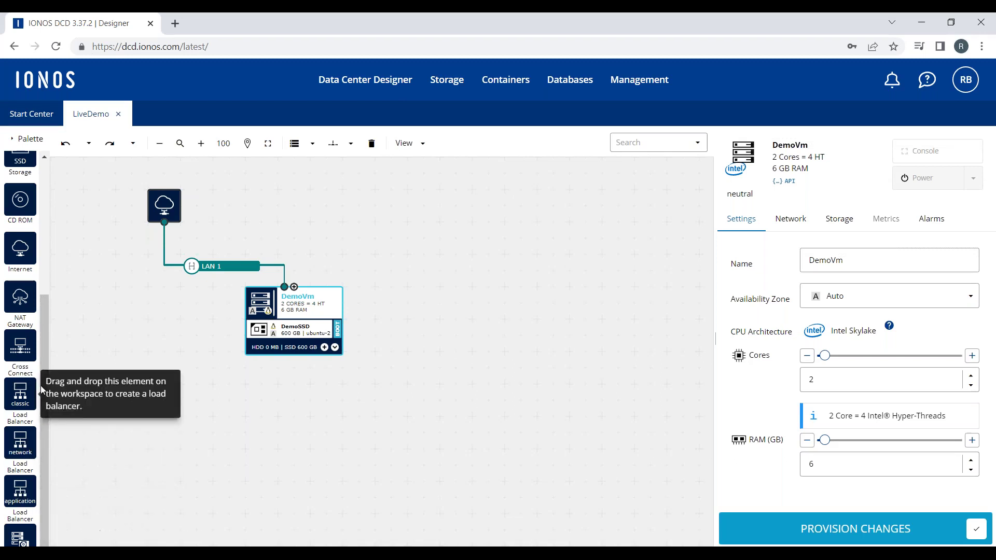
{"action": "left_click_drag", "start_coordinate": [42, 386], "coordinate": [42, 254]}
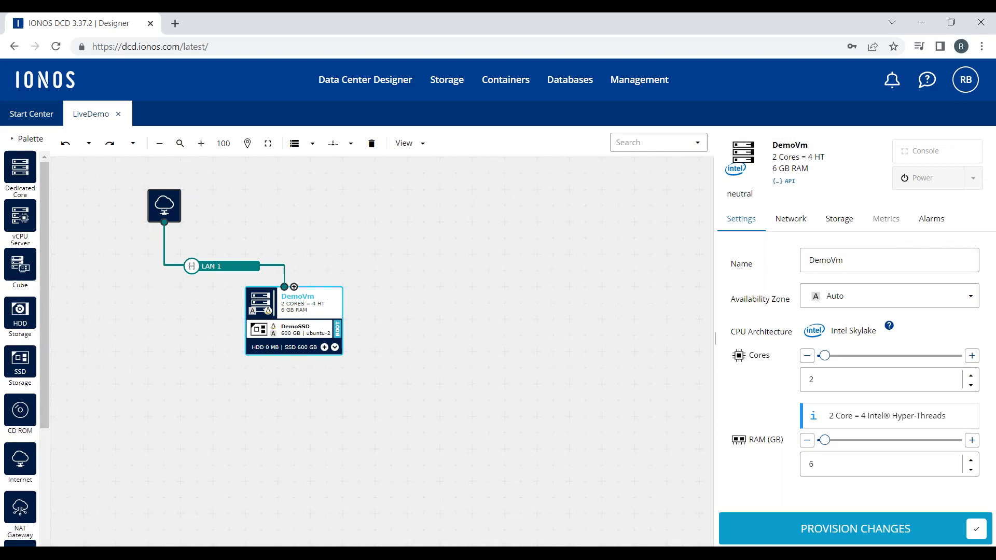
{"action": "left_click", "coordinate": [445, 81]}
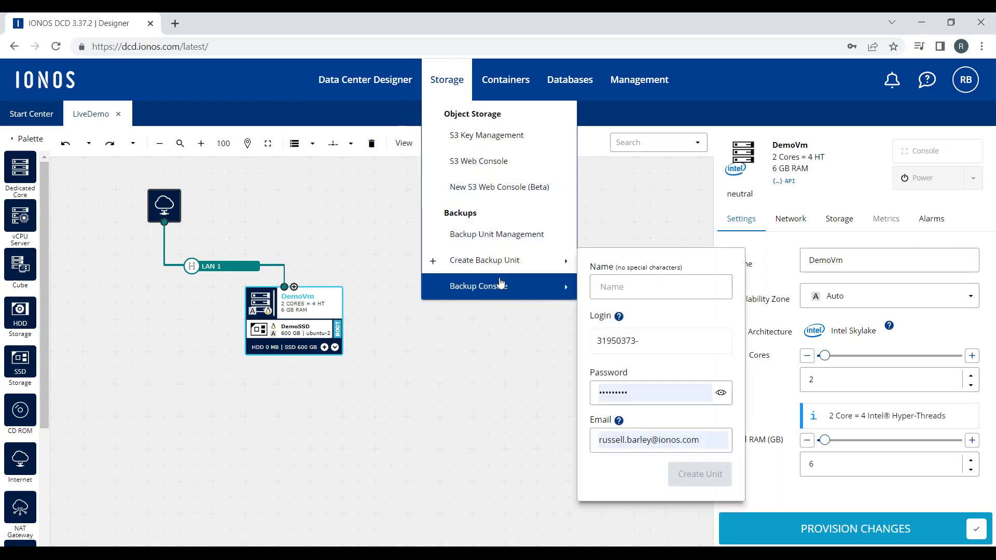
- Look through the Backup Console submenu, then show the Containers menu with Managed Kubernetes and Container Registry
{"action": "mouse_move", "coordinate": [501, 283]}
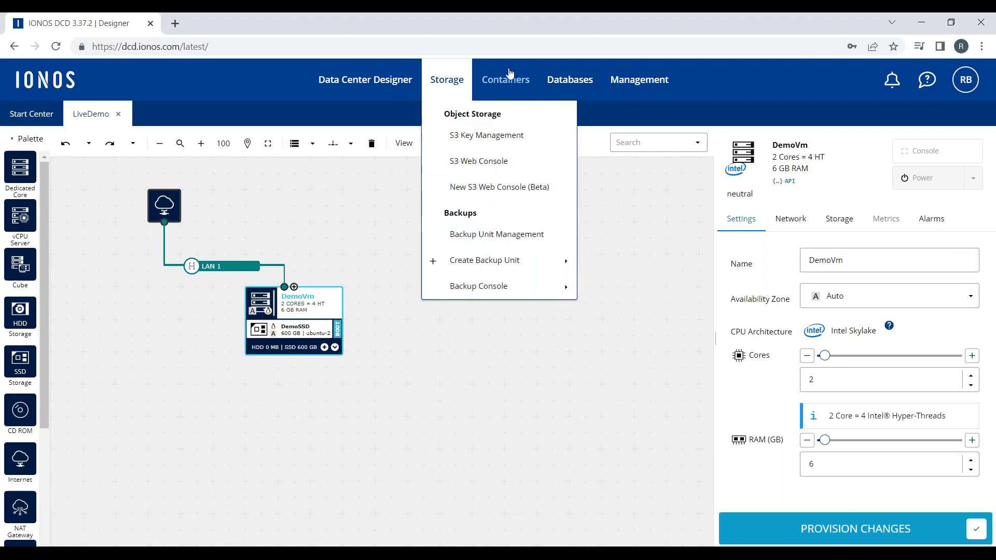
{"action": "mouse_move", "coordinate": [509, 75]}
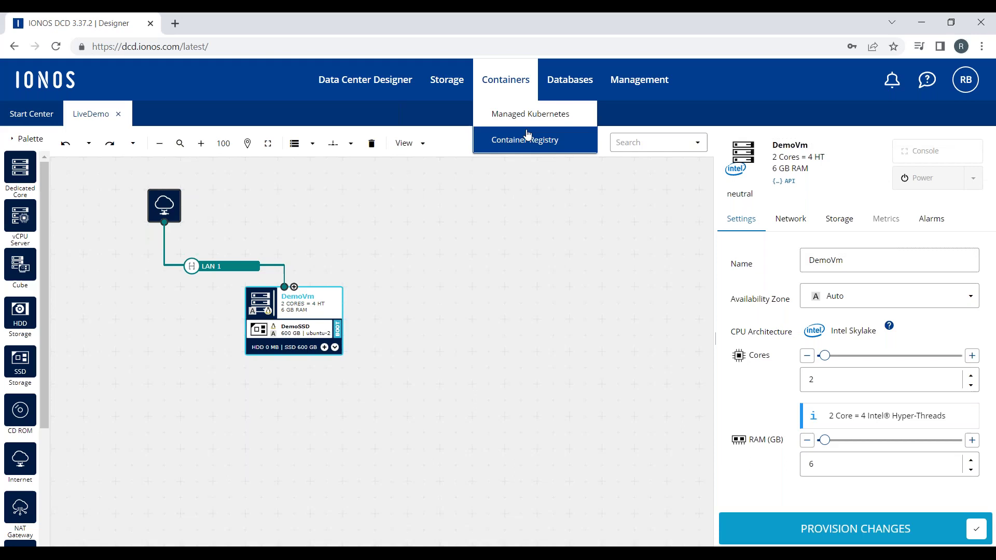
- Check the Databases resource allocation overview, then close it
{"action": "left_click", "coordinate": [575, 81]}
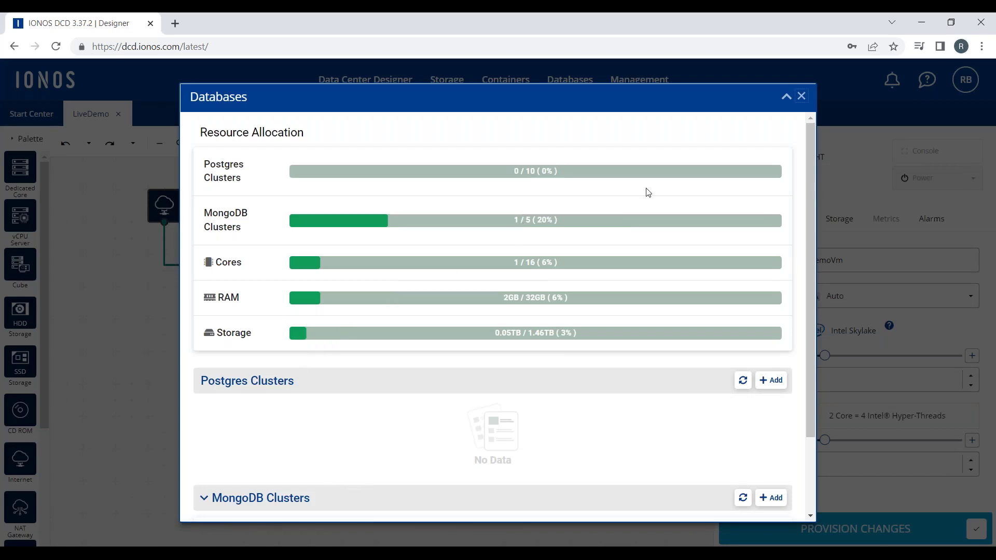
{"action": "left_click", "coordinate": [801, 98]}
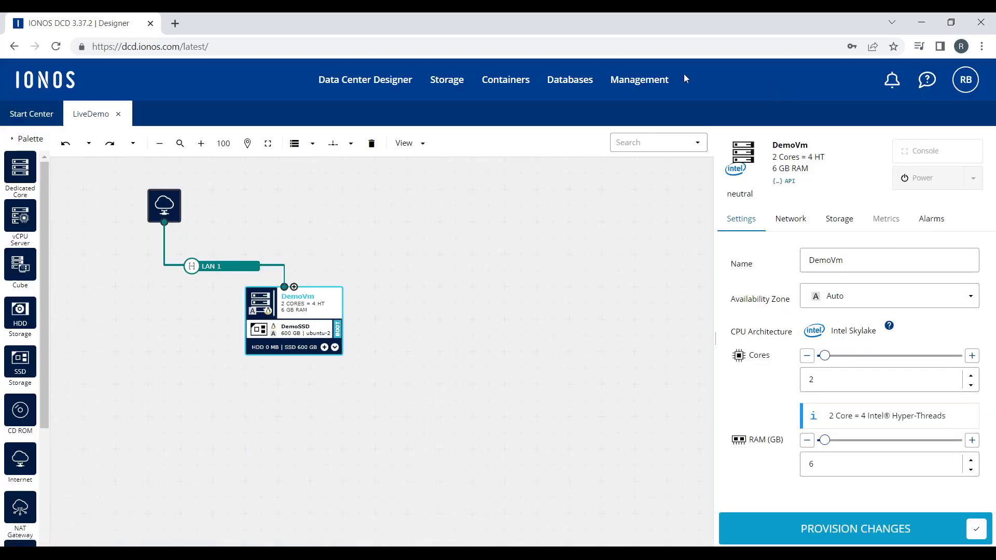
{"action": "mouse_move", "coordinate": [639, 79]}
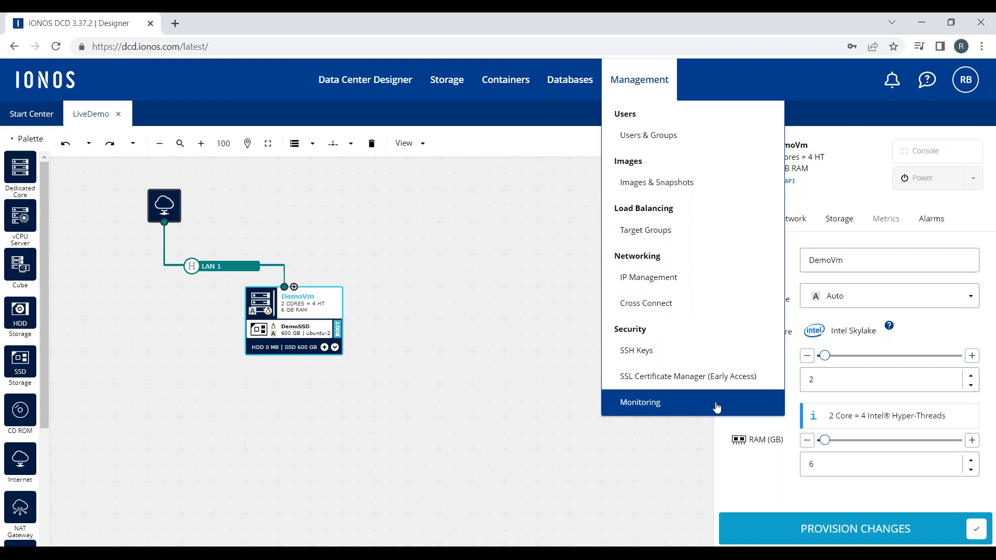
- Show the LiveDemo data center settings, then bring up the RB account menu
{"action": "left_click", "coordinate": [704, 438]}
{"action": "left_click", "coordinate": [967, 81]}
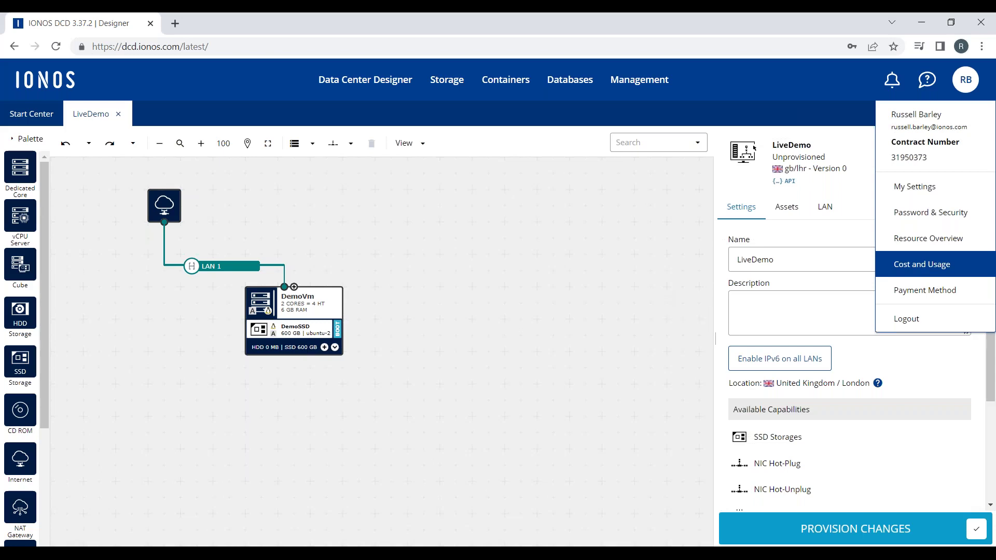
- Dismiss the account menu and start provisioning changes, revealing the firewall-without-rules warning
{"action": "left_click", "coordinate": [624, 336]}
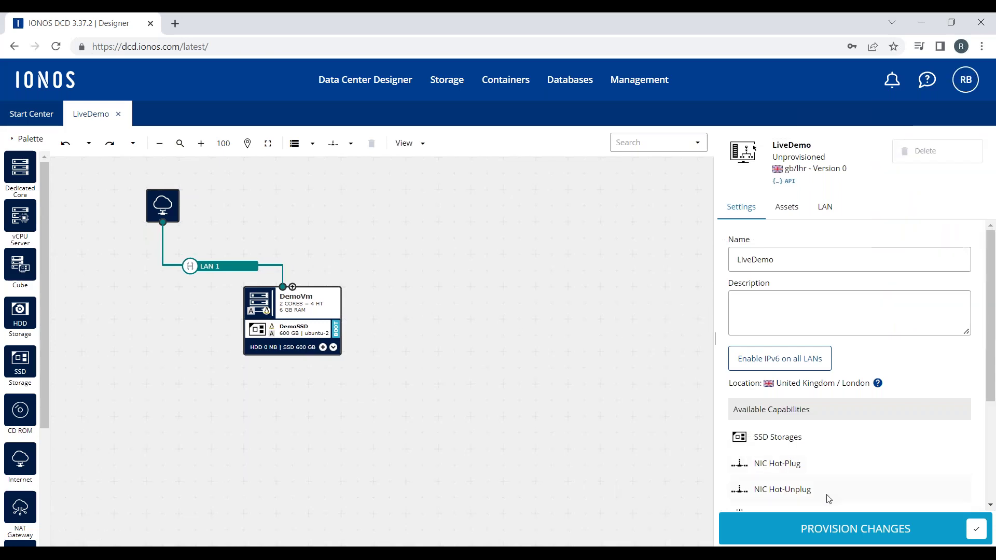
{"action": "left_click", "coordinate": [849, 533]}
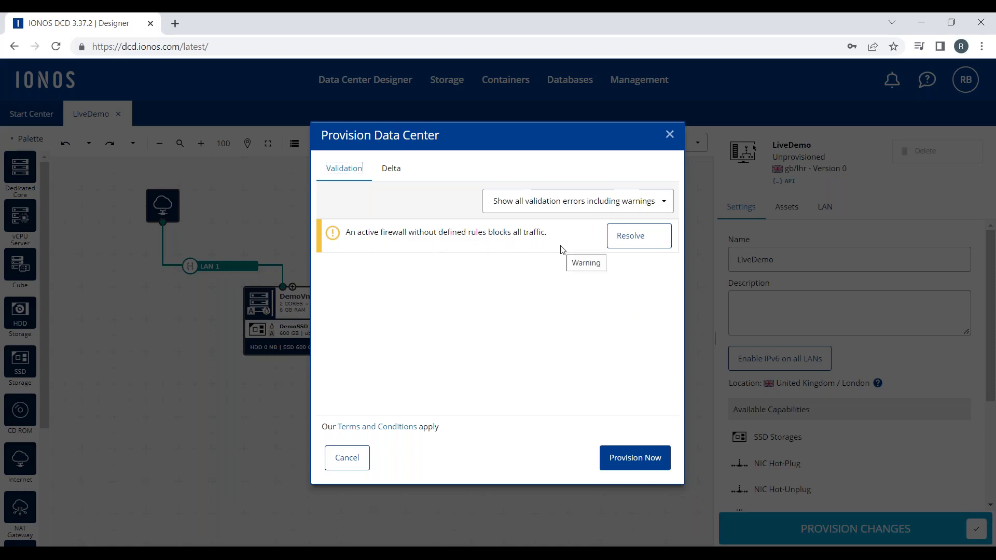
- Decline the Disable firewall? prompt, keeping the ingress firewall, and provision LiveDemo now
{"action": "left_click", "coordinate": [643, 243]}
{"action": "left_click", "coordinate": [649, 247]}
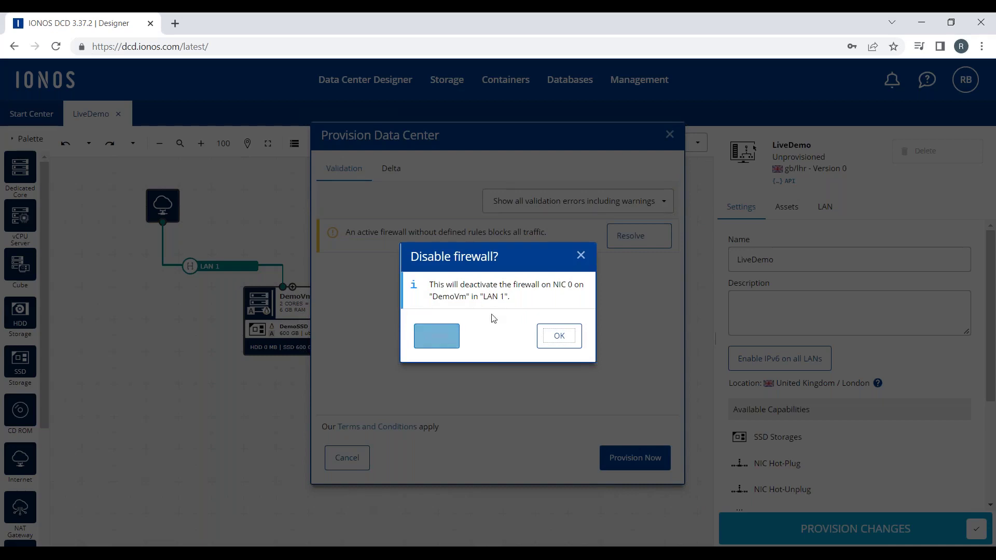
{"action": "left_click", "coordinate": [582, 258]}
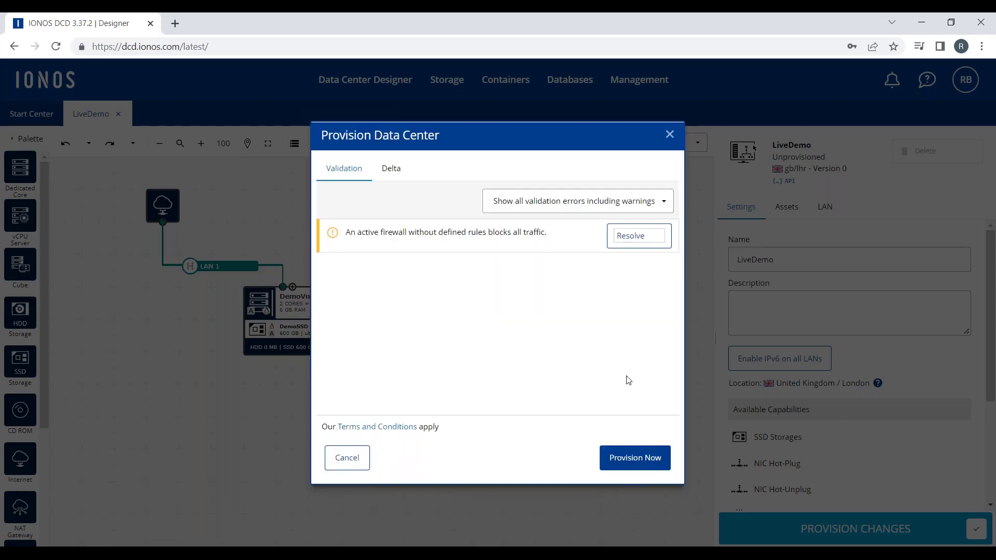
{"action": "left_click", "coordinate": [627, 458]}
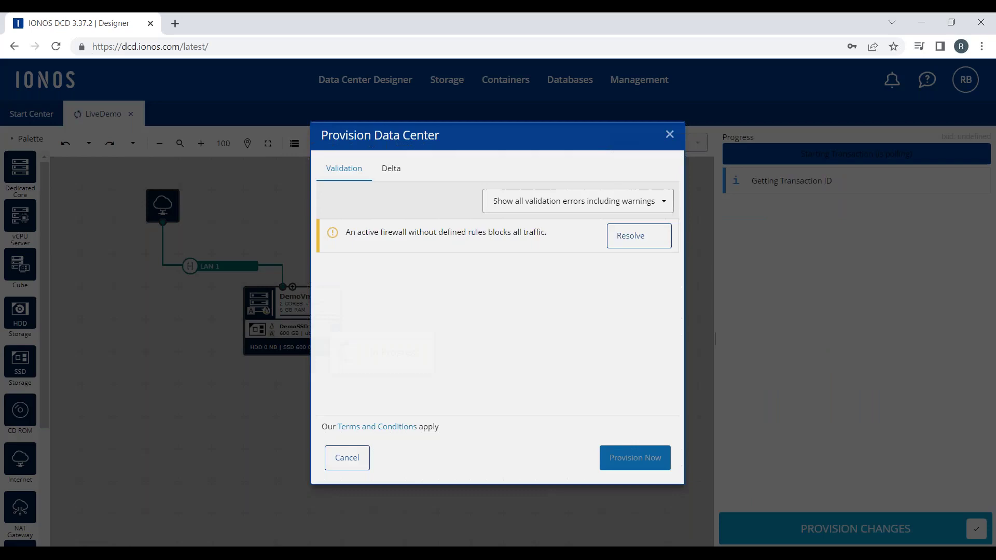